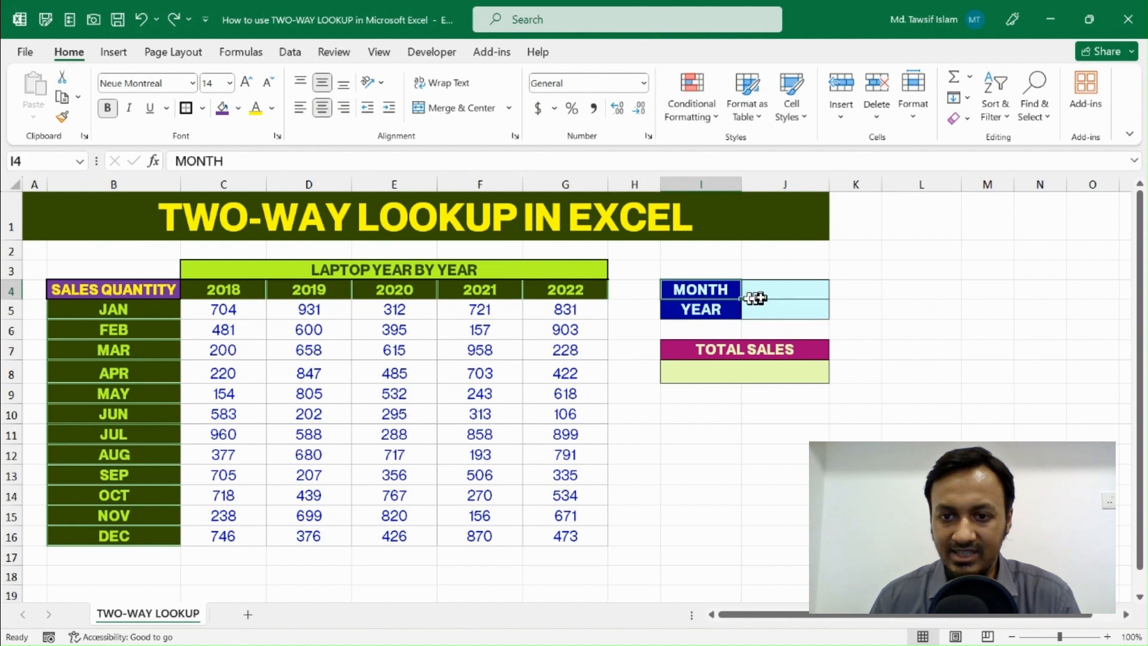
Step: Examine the month and year lookup cells, the laptop sales table, and the formula in the TOTAL SALES result cell
left_click(758, 296)
left_click(720, 292)
left_click(702, 312)
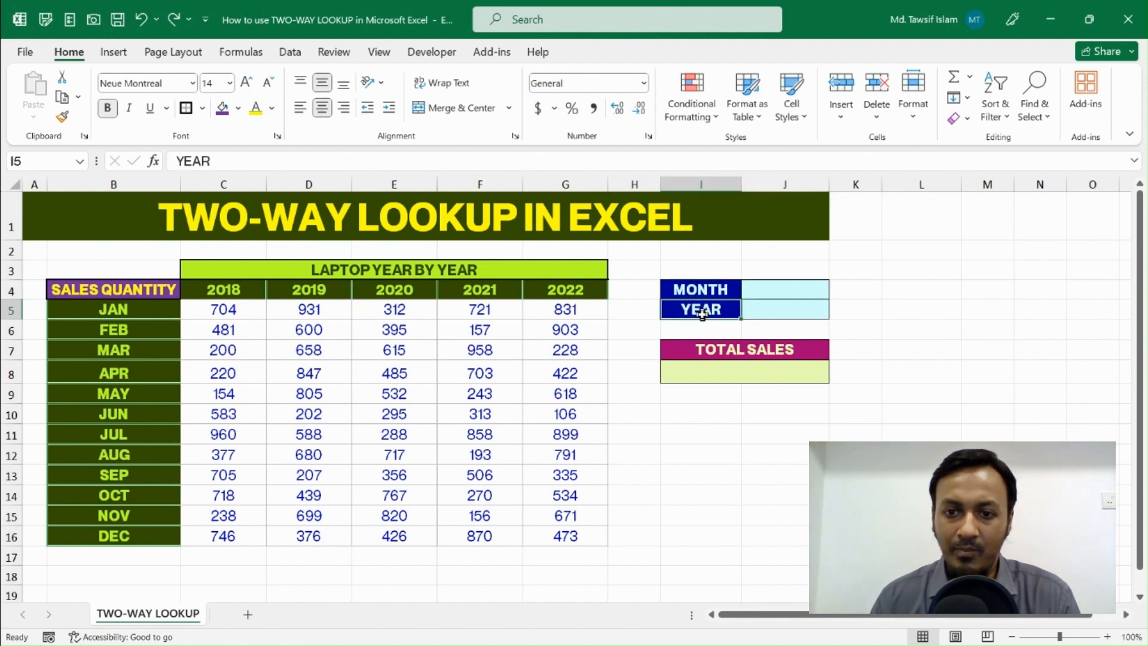
left_click(711, 368)
left_click(712, 351)
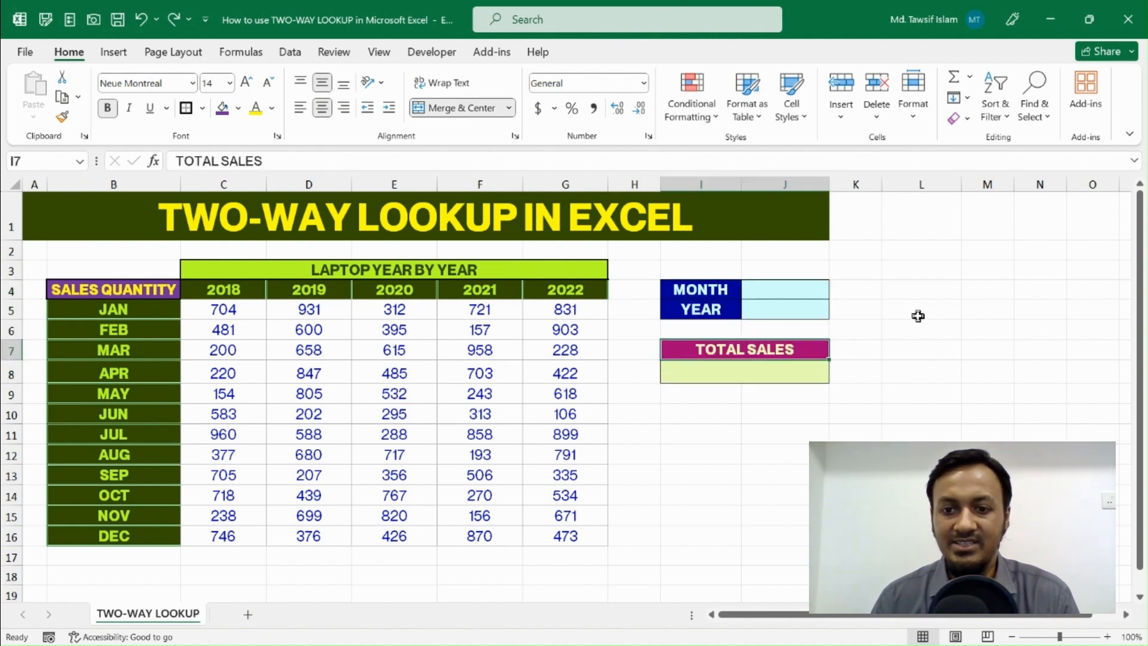
left_click(735, 289)
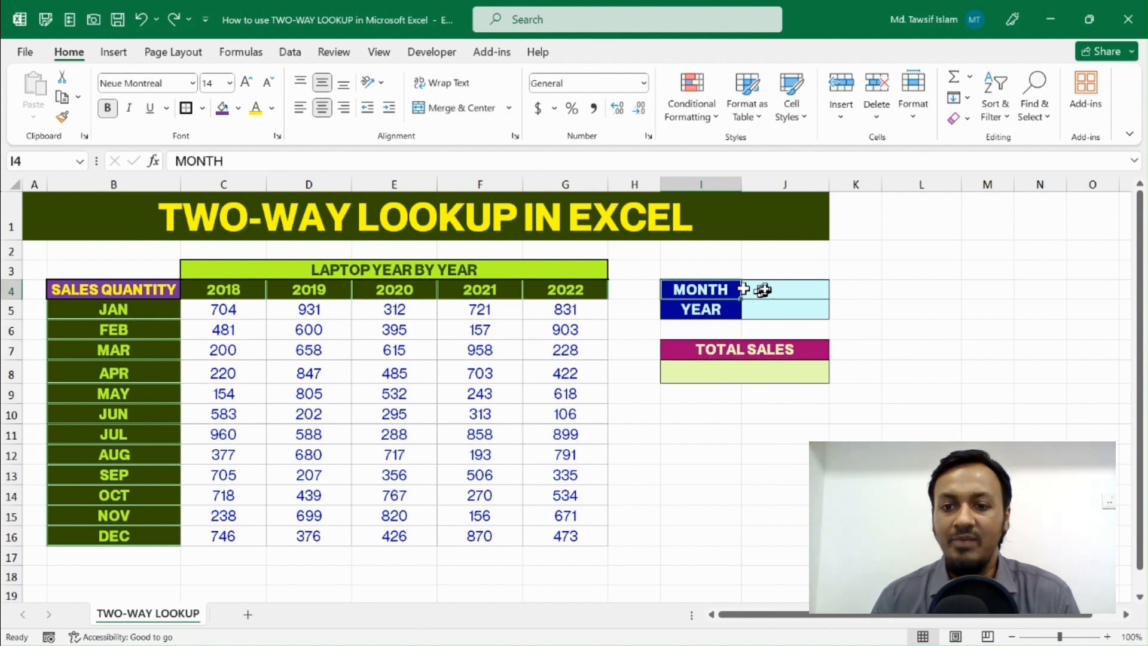
left_click(765, 288)
left_click(763, 307)
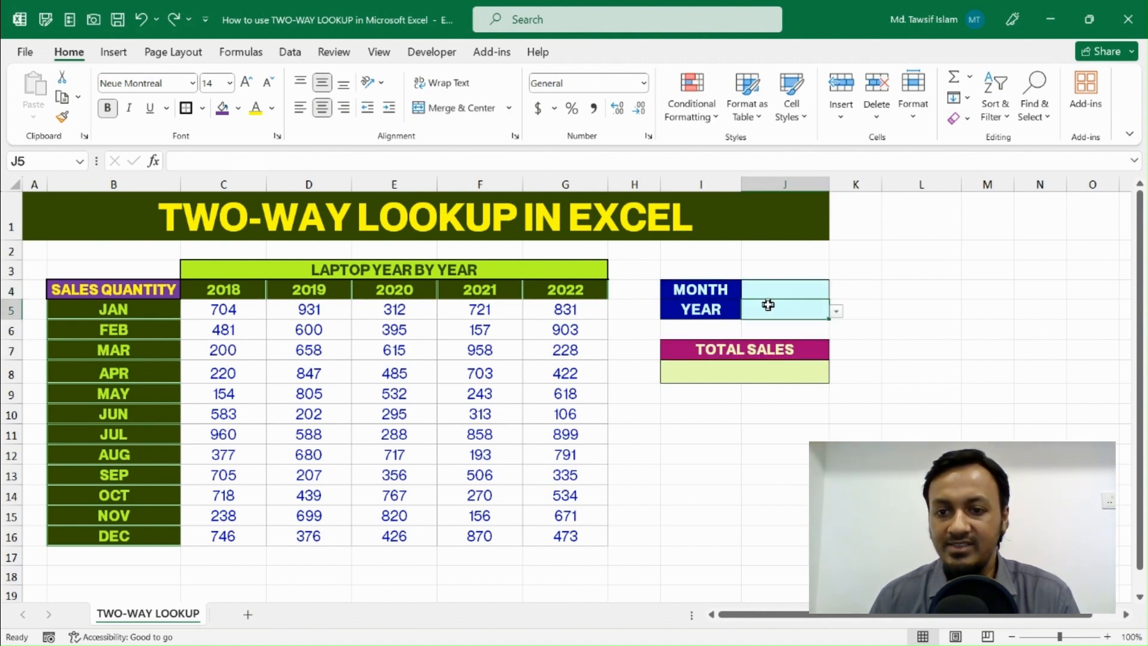
left_click_drag(113, 269, 456, 540)
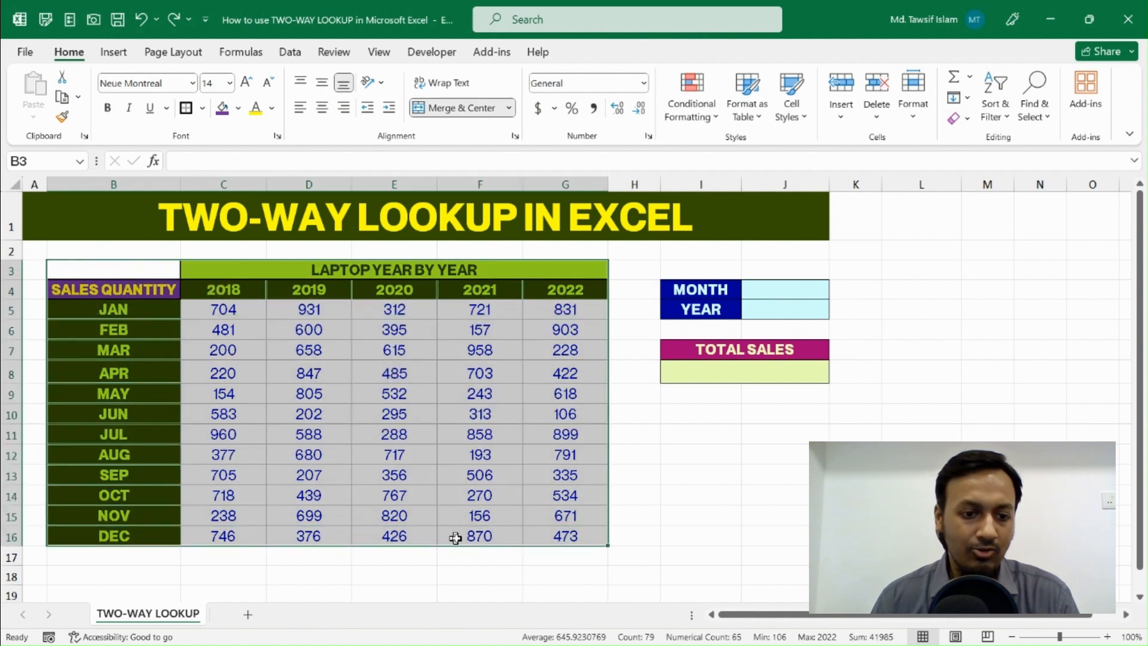
left_click(777, 371)
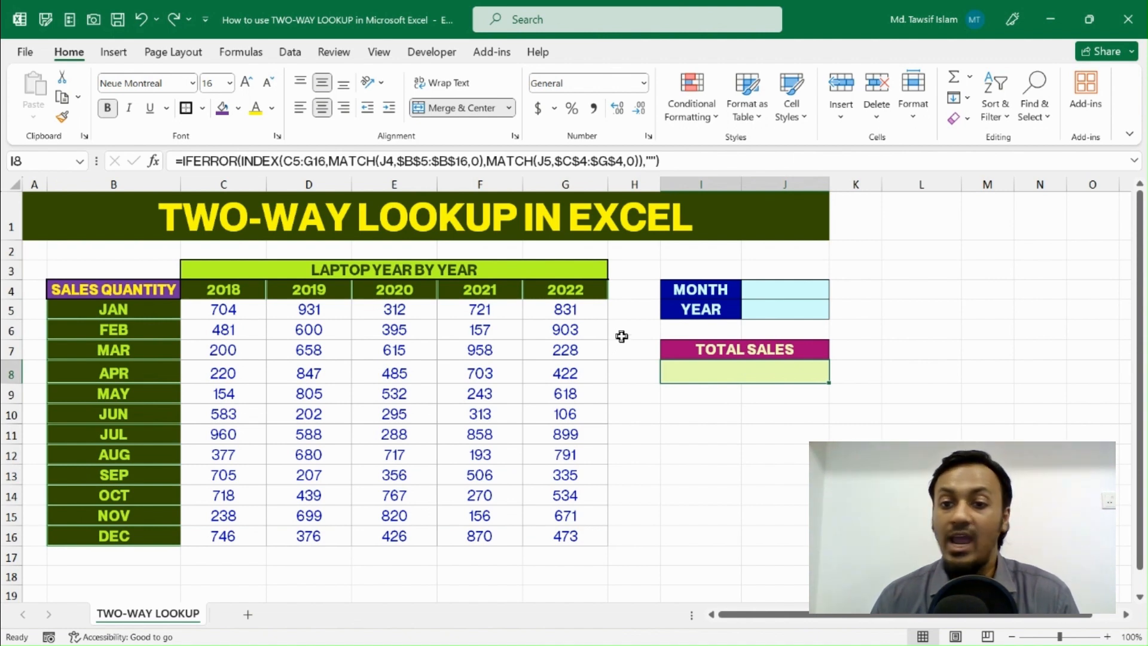
Step: Choose MAY as the lookup month and 2020 as the lookup year
left_click(795, 291)
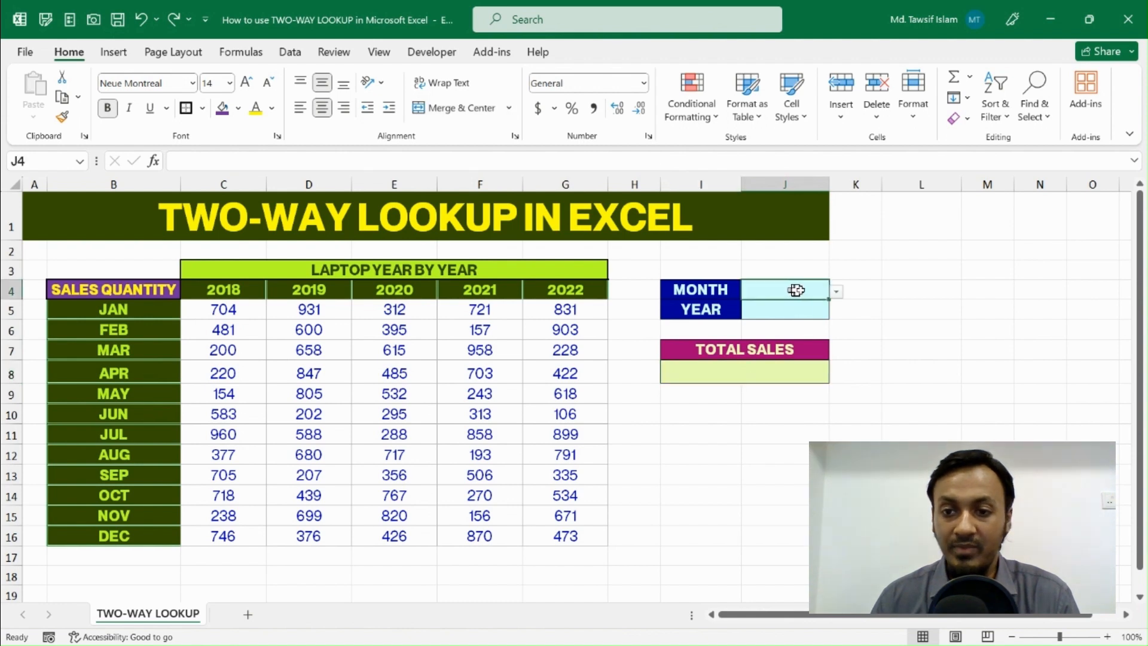
left_click(836, 292)
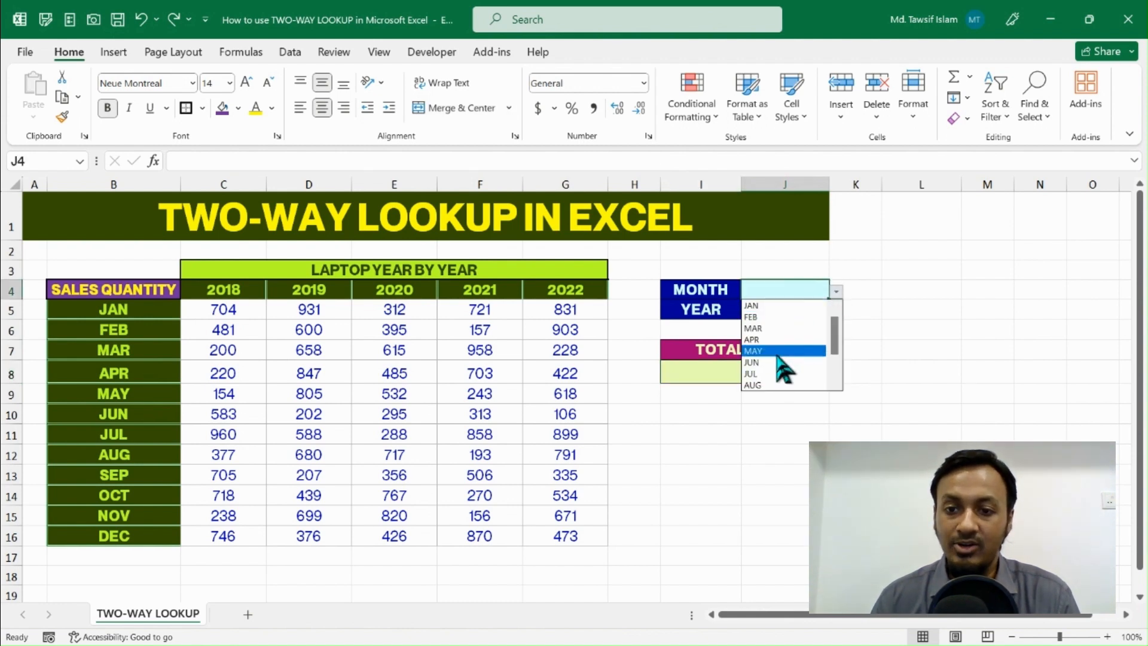
left_click(781, 367)
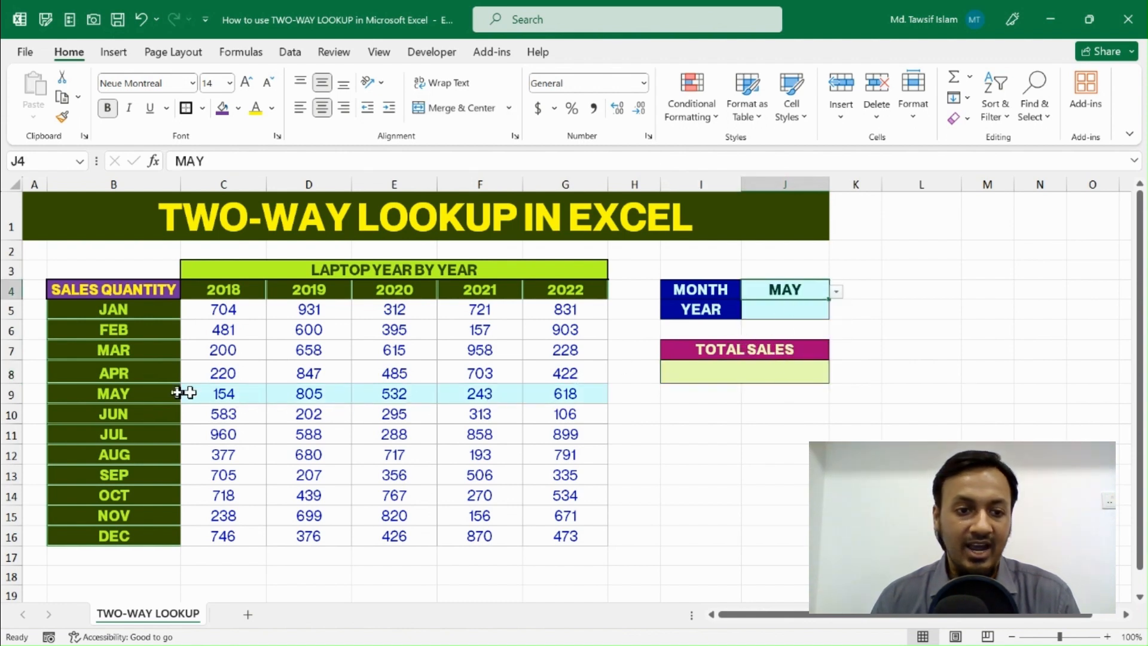
left_click(113, 398)
left_click_drag(113, 397, 594, 397)
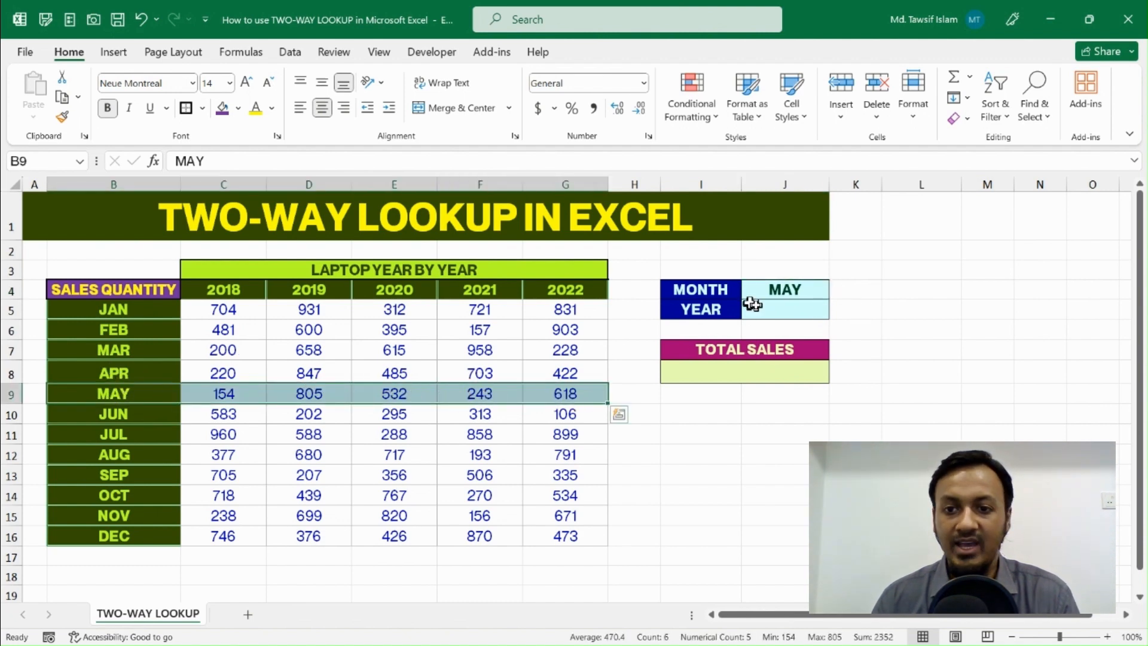
left_click(752, 308)
left_click(836, 312)
left_click(792, 346)
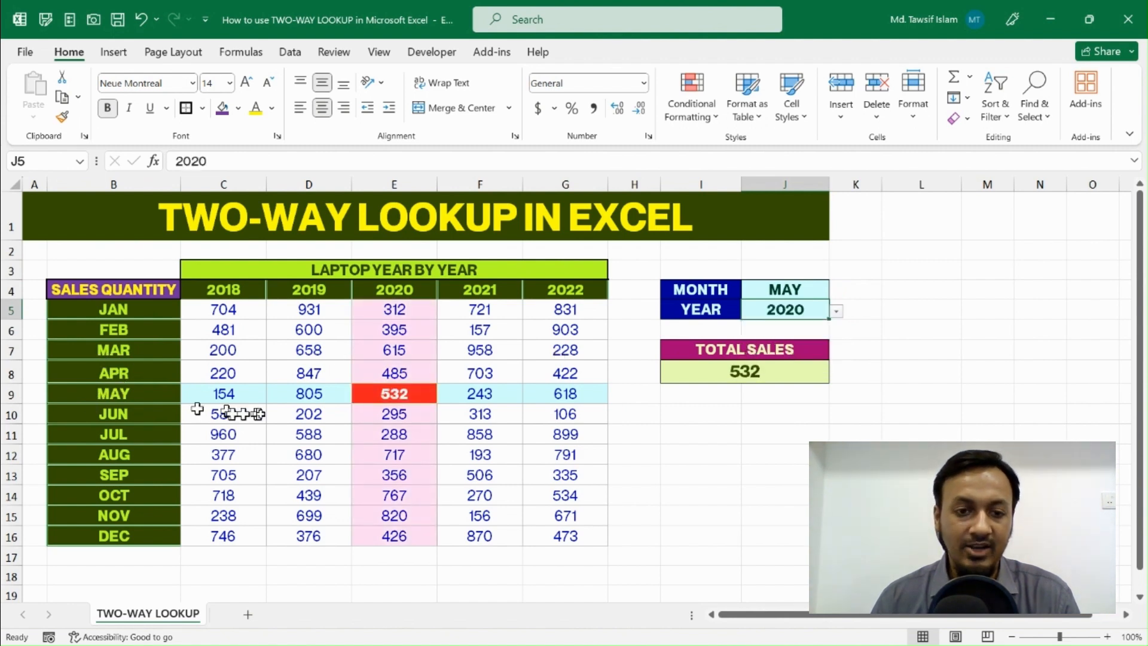
Step: Compare the TOTAL SALES result with the chosen month, year and the highlighted cell in the sales table
left_click(744, 373)
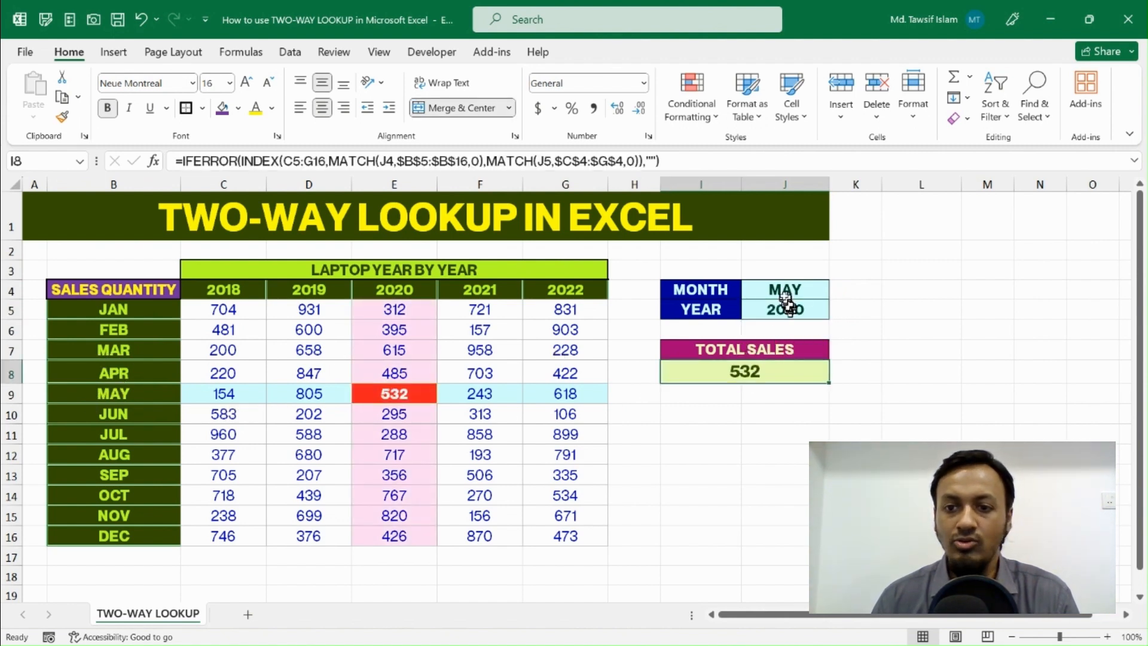
left_click(780, 289)
left_click(780, 308)
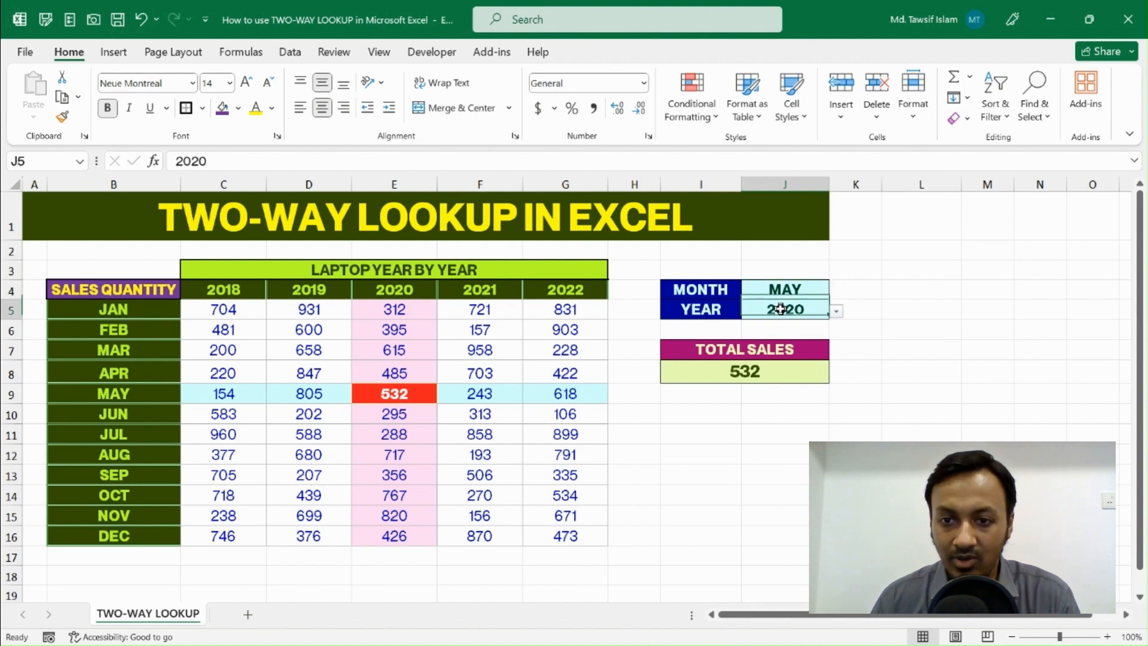
left_click(707, 350)
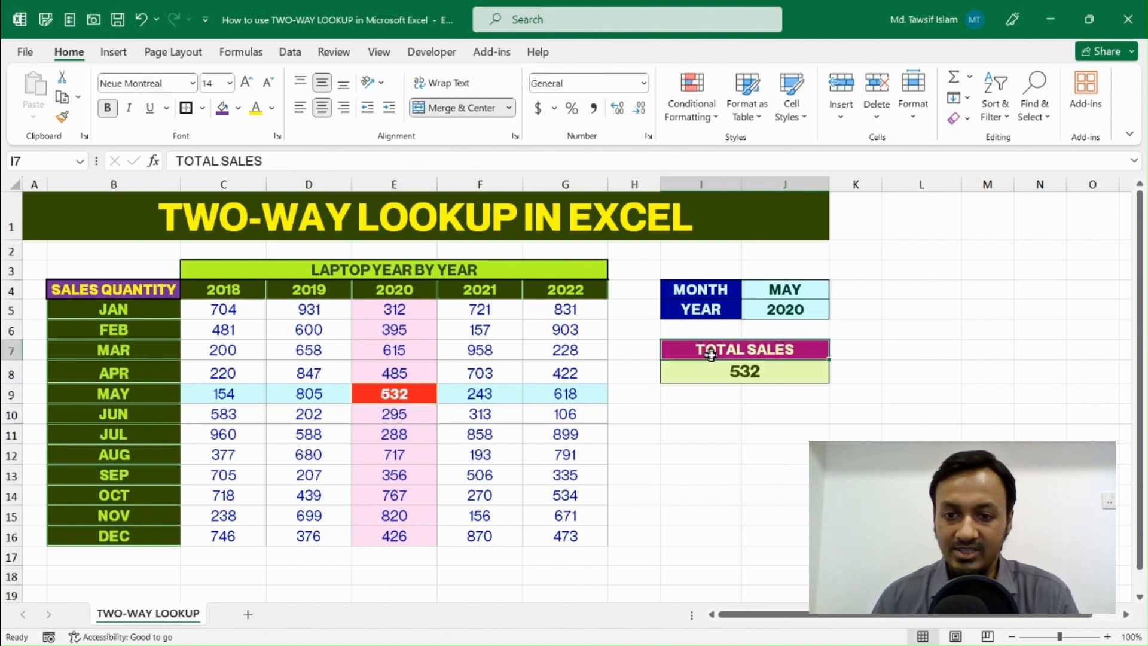
left_click(722, 376)
left_click(400, 394)
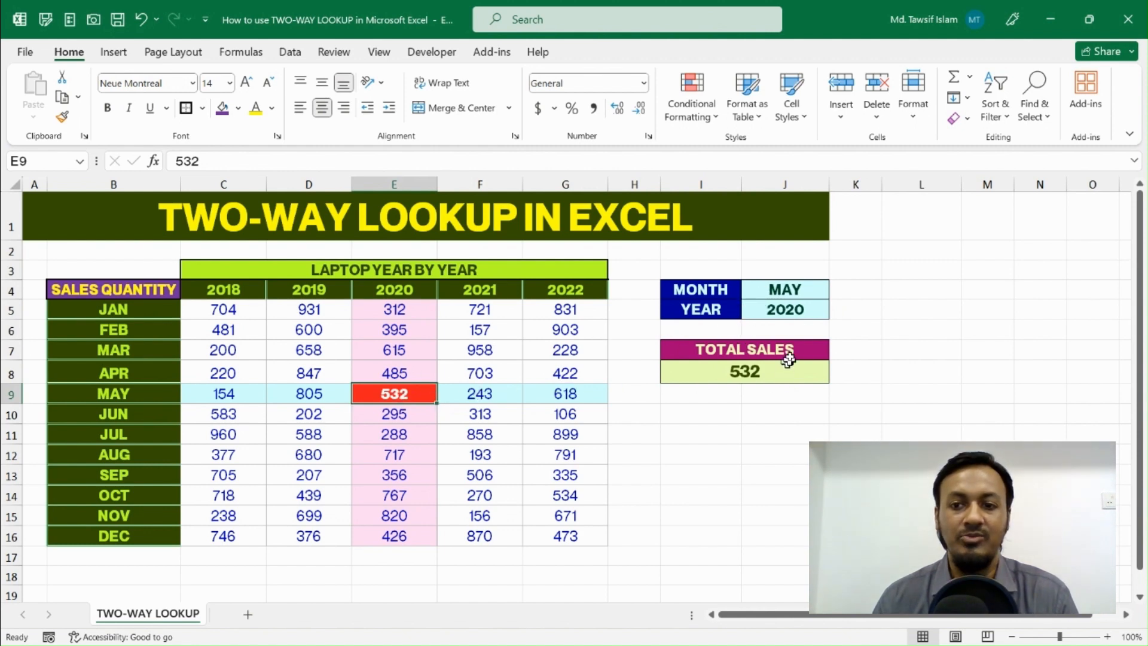
Step: Change the lookup year to 2022 and the month to JUL, and check the matching table cell
left_click(788, 309)
left_click(836, 310)
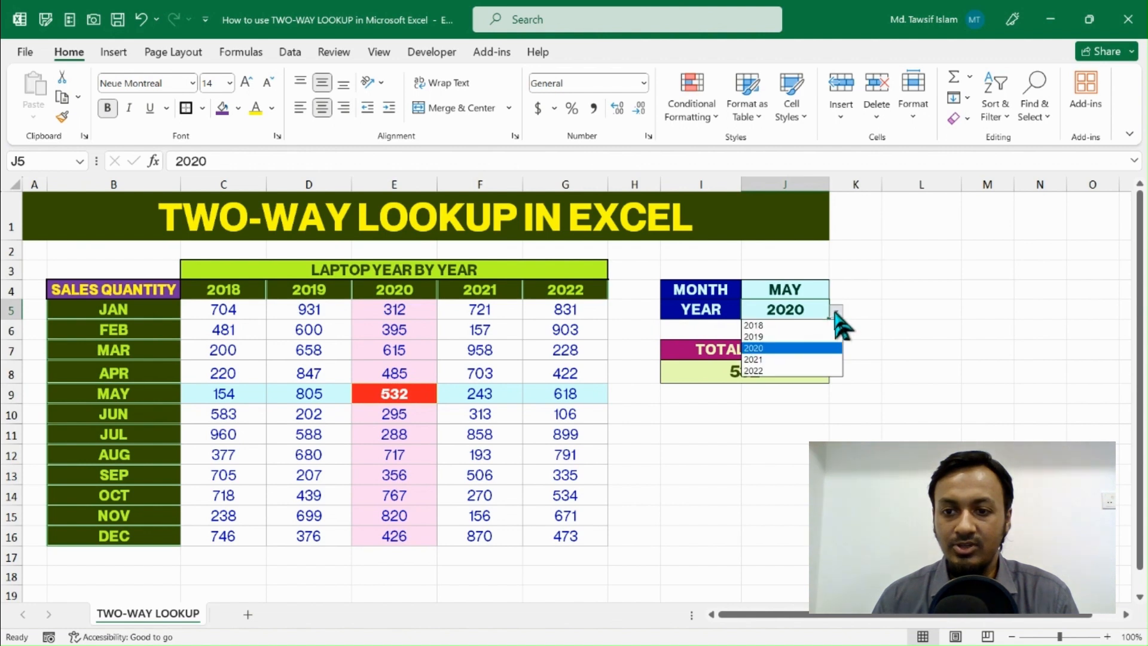
left_click(777, 371)
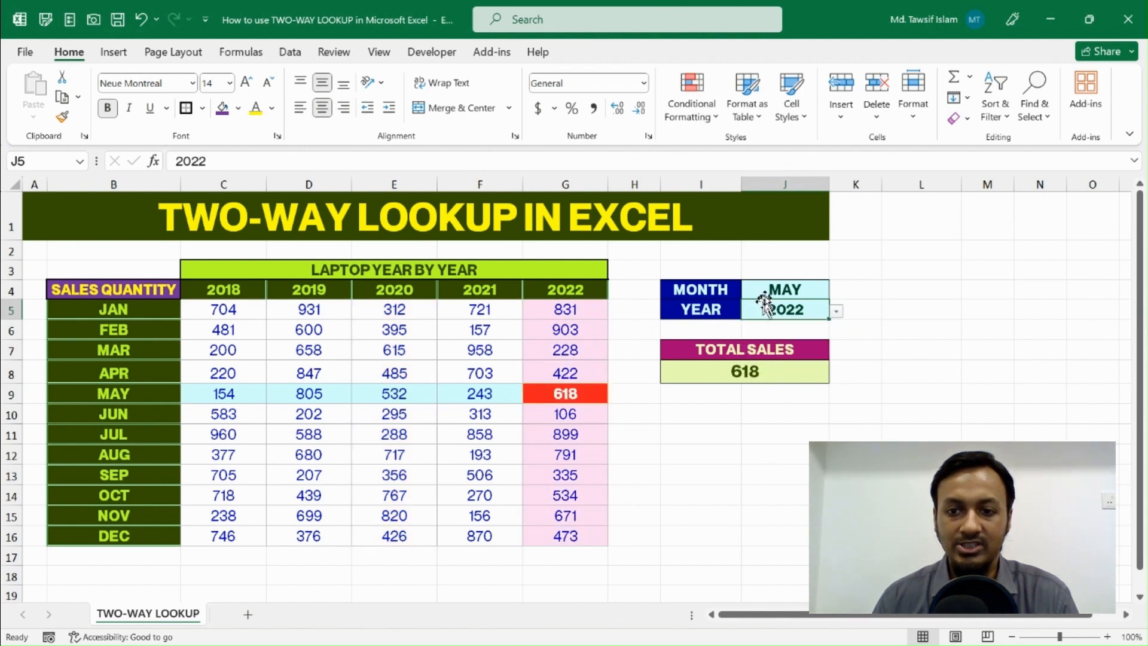
left_click(788, 290)
left_click(836, 291)
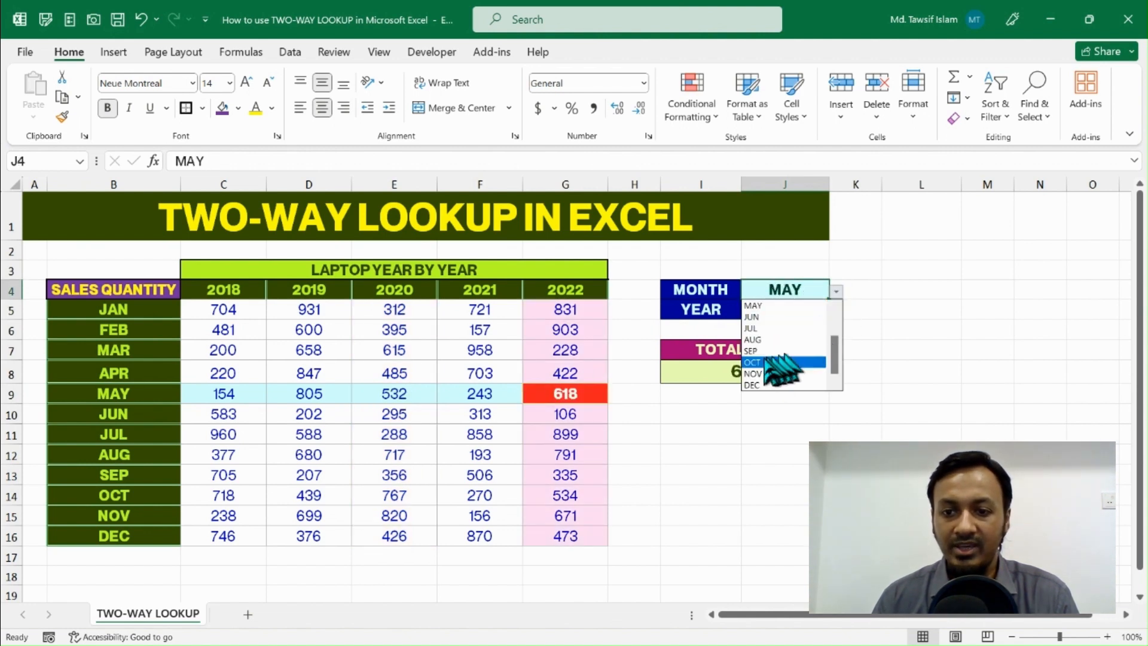
left_click(768, 328)
left_click(554, 434)
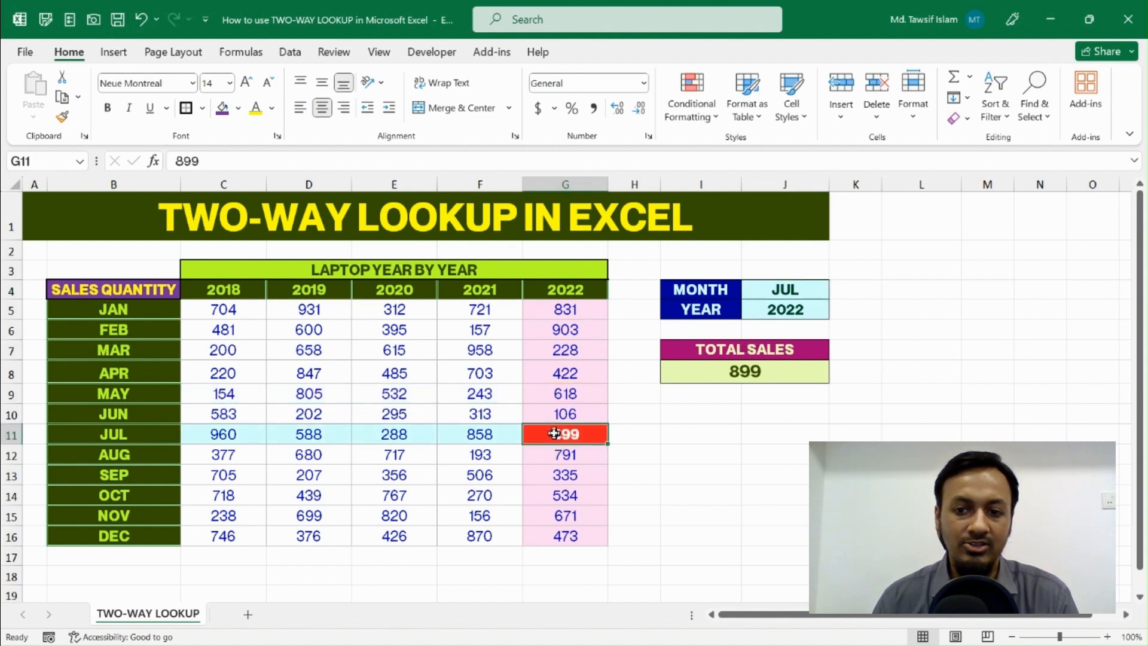
Step: Clear the TOTAL SALES formula in I8 and the month and year selections in J4 and J5
left_click(727, 381)
key("Delete")
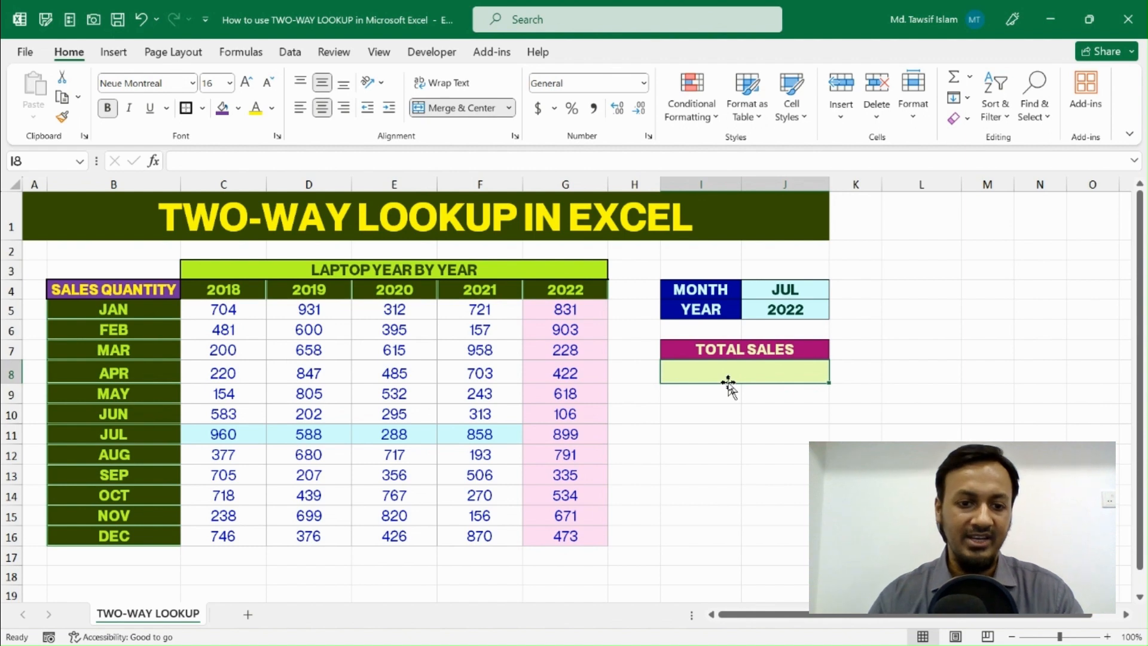
key("Up")
key("Up")
key("Up")
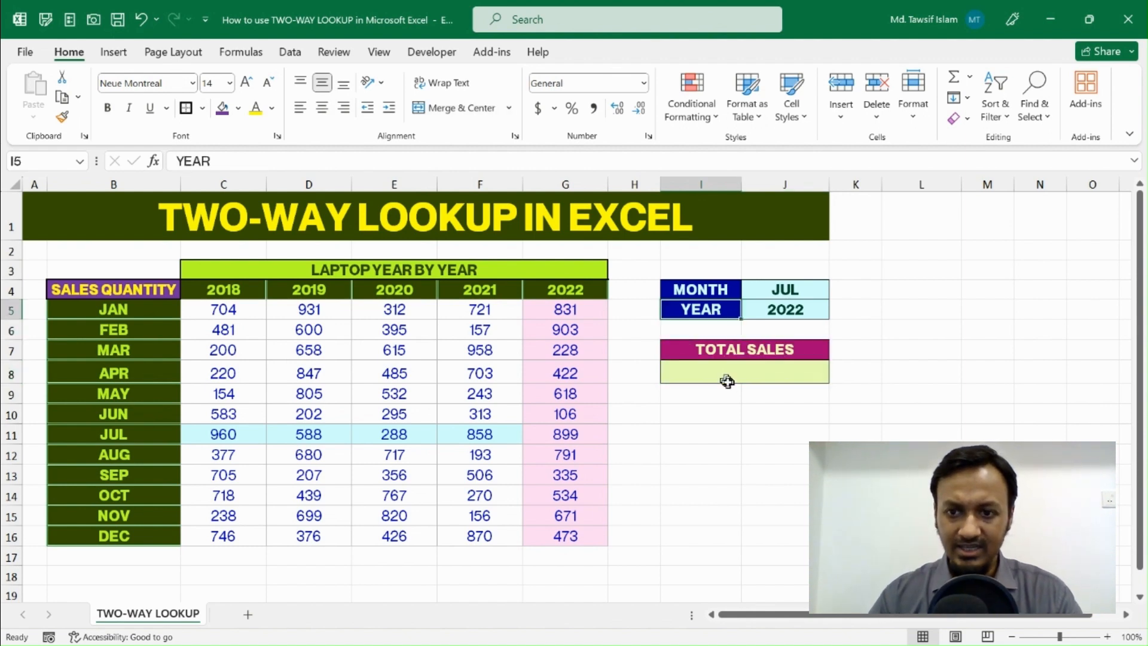
key("Up")
key("Right")
key("Delete")
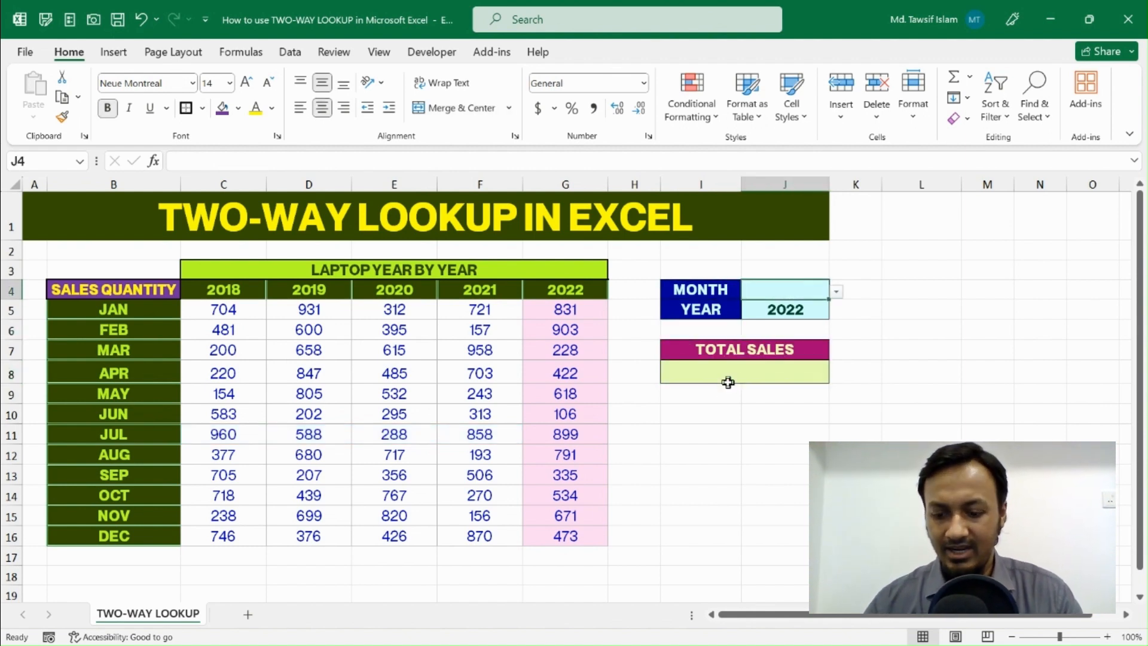
key("Down")
key("Delete")
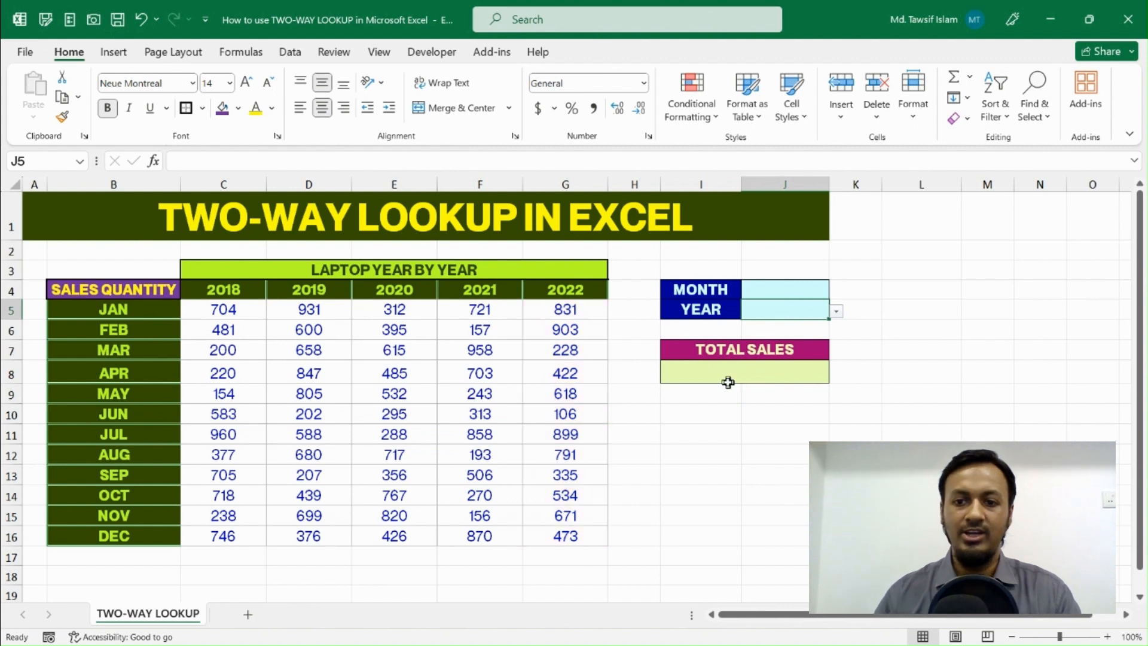
Step: Start an INDEX formula in the result cell I8 under TOTAL SALES, up to its opening parenthesis
key("Down")
key("Down")
key("Down")
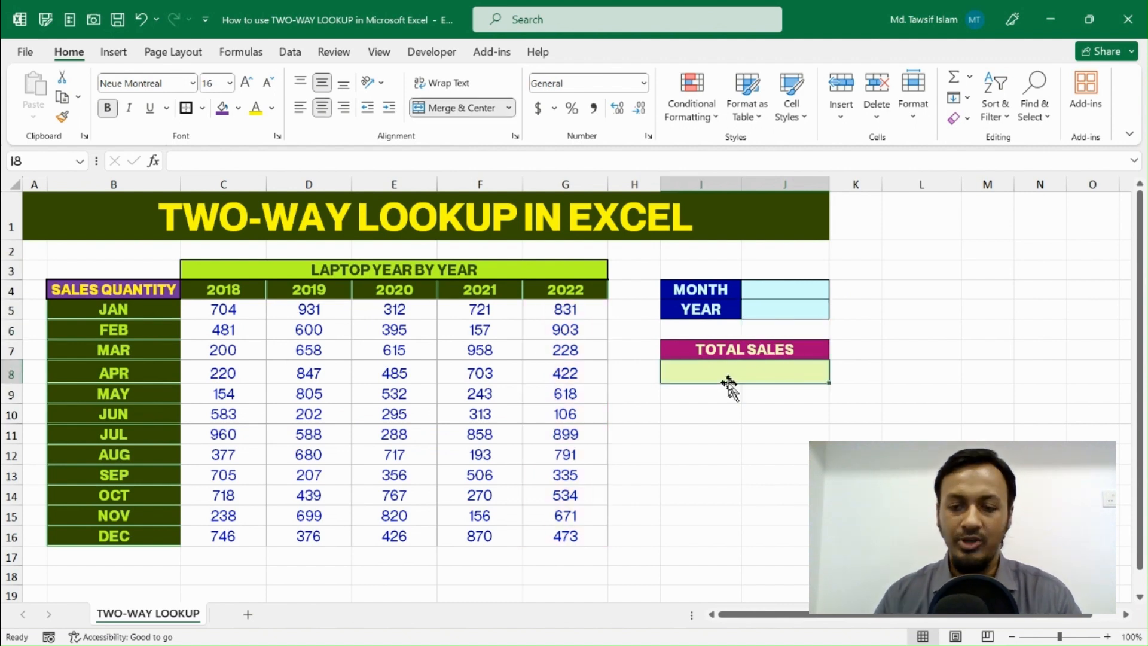
type("=")
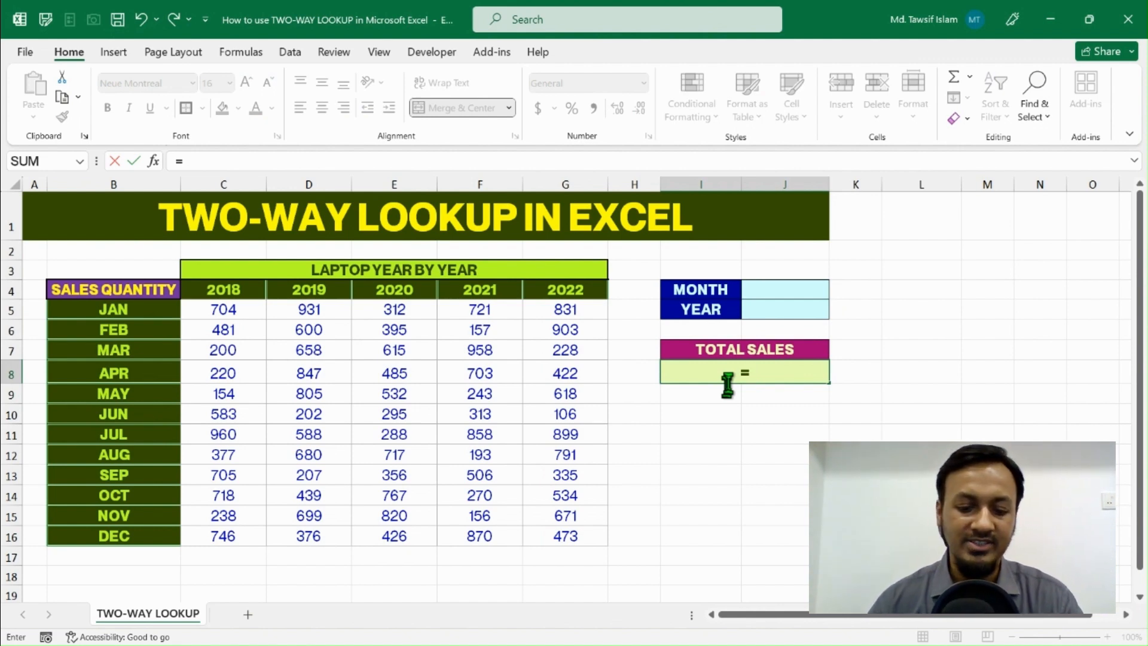
right_click(736, 383)
left_click(764, 375)
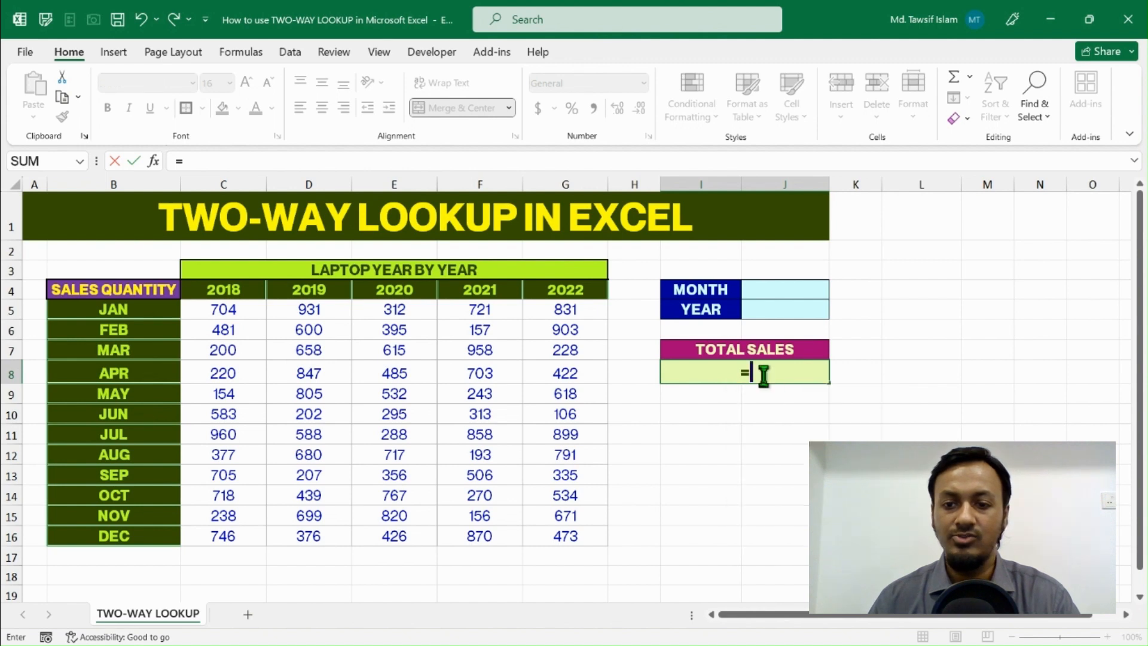
type("INDEX")
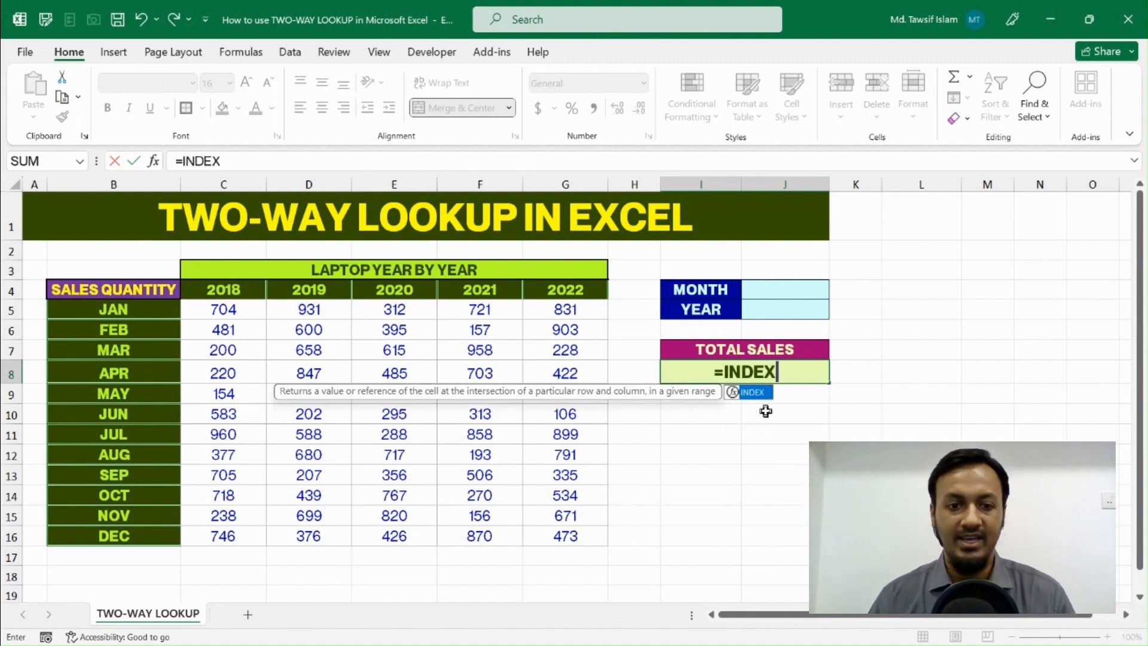
left_click_drag(600, 393, 519, 254)
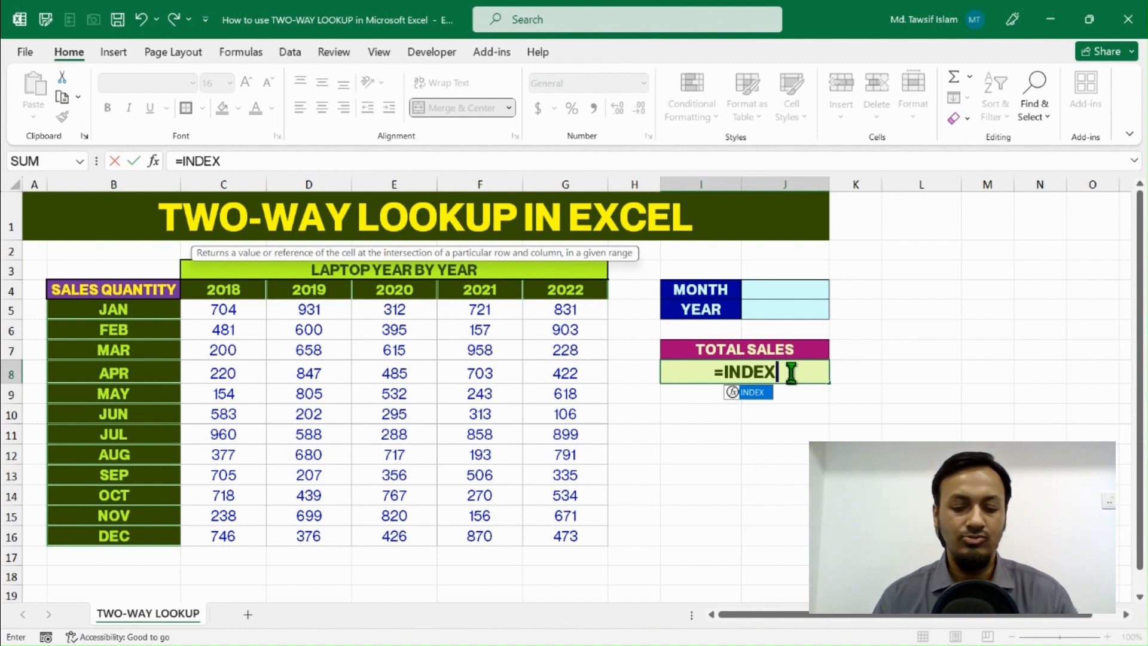
type("(")
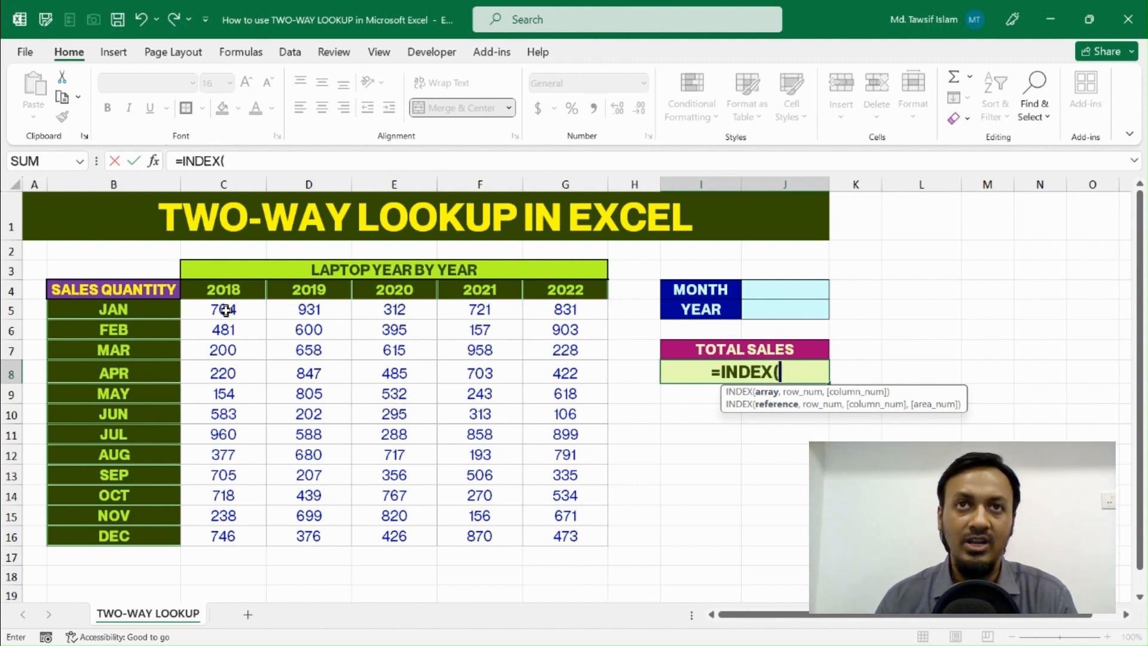
Step: Set the INDEX array argument to the monthly sales figures in C5:G16 and proceed to the row number argument
mouse_move(225, 310)
left_mouse_down()
mouse_move(287, 325)
mouse_move(236, 309)
left_mouse_up()
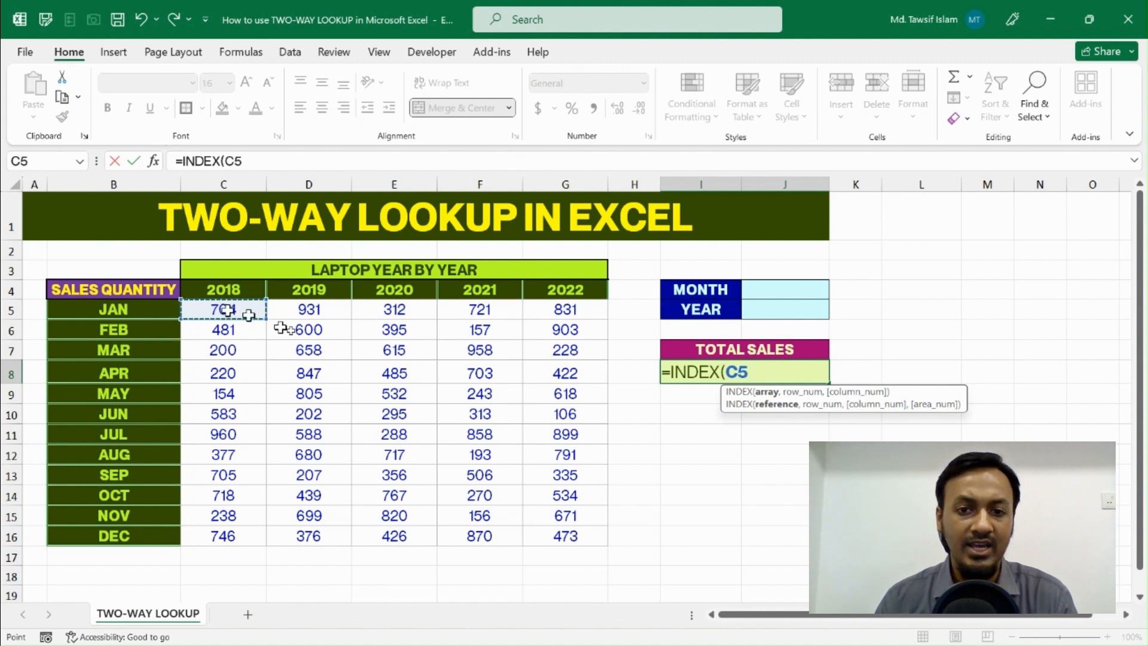
left_click_drag(227, 309, 560, 497)
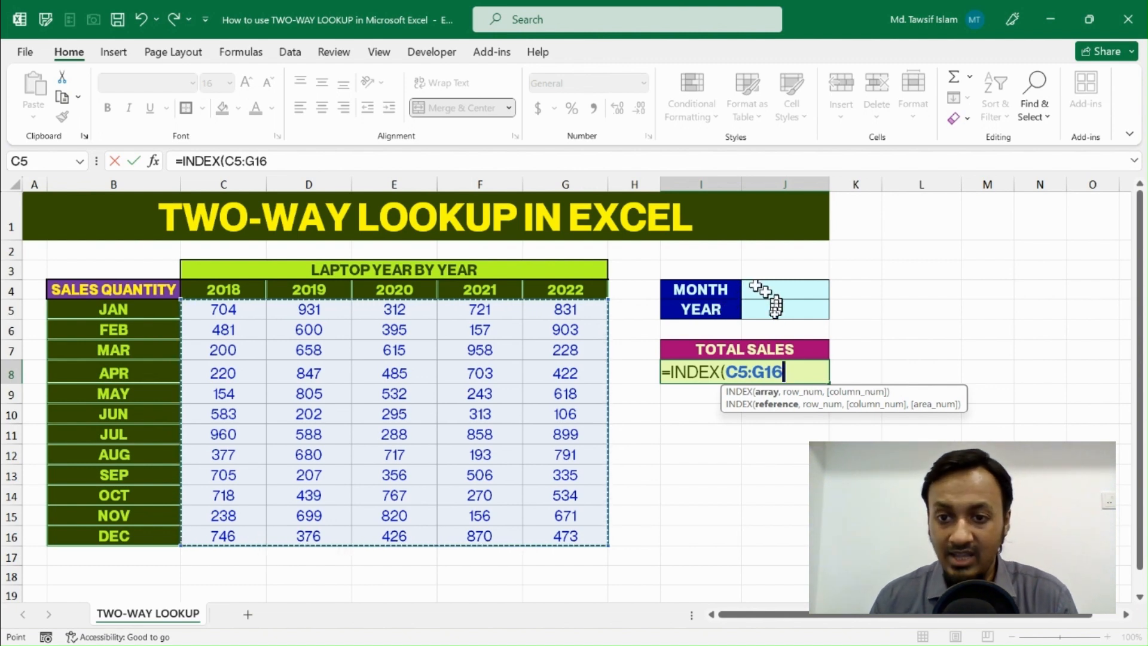
double_click(755, 374)
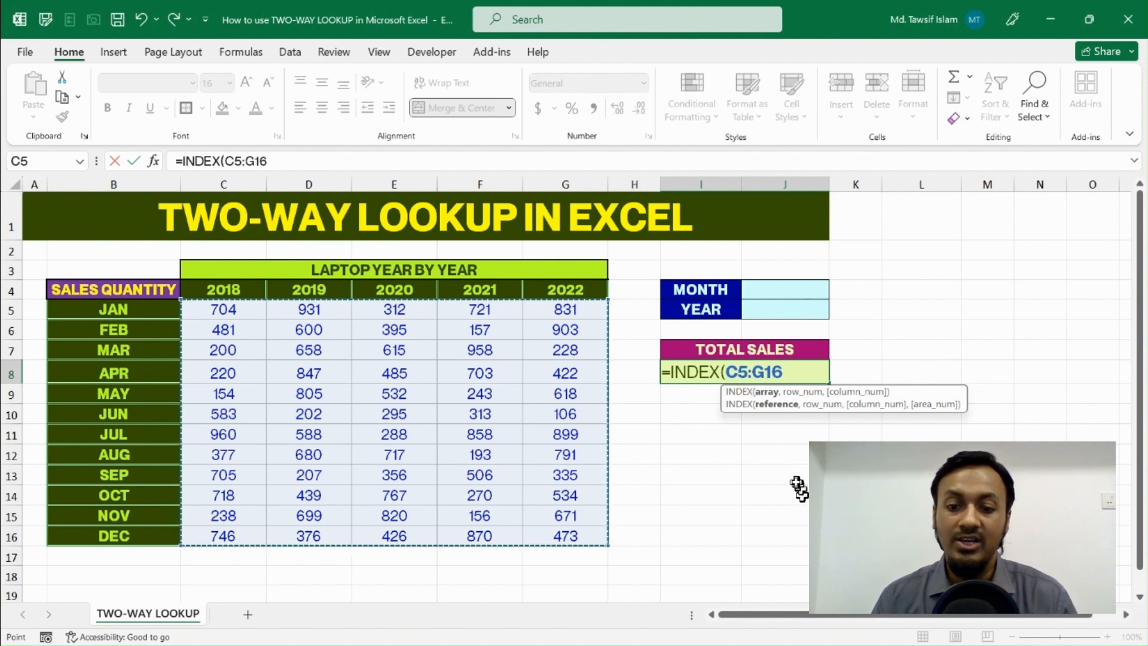
type(",")
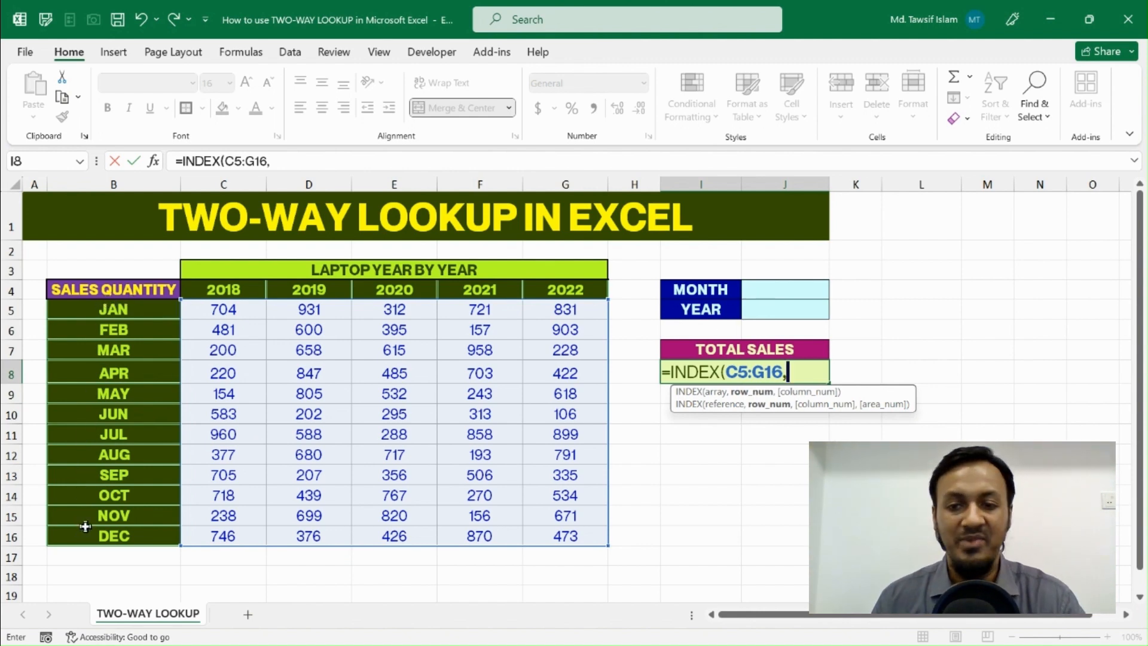
Step: Nest a MATCH function as the INDEX row number, with the month cell J4 as its lookup value
type("MAT")
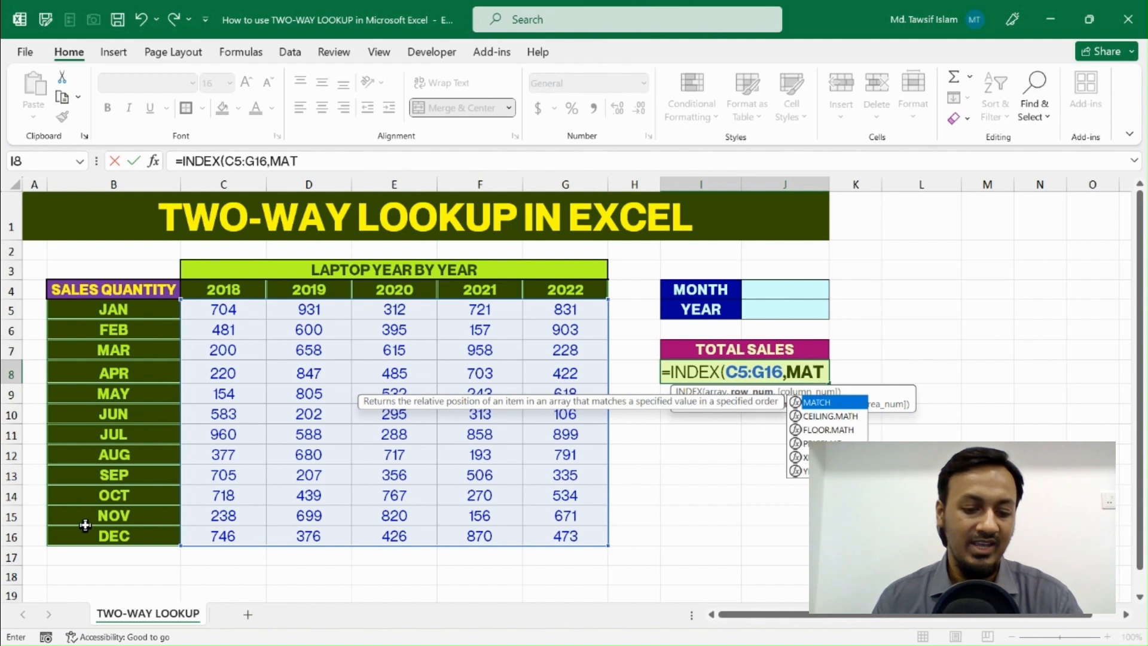
type("CH")
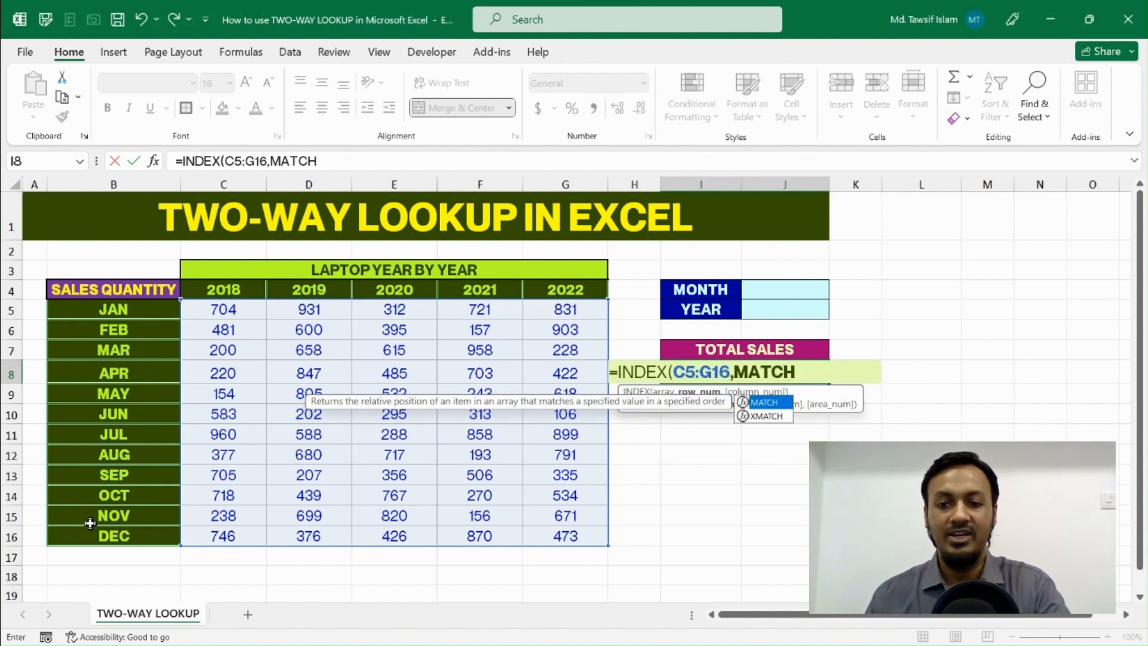
type("(")
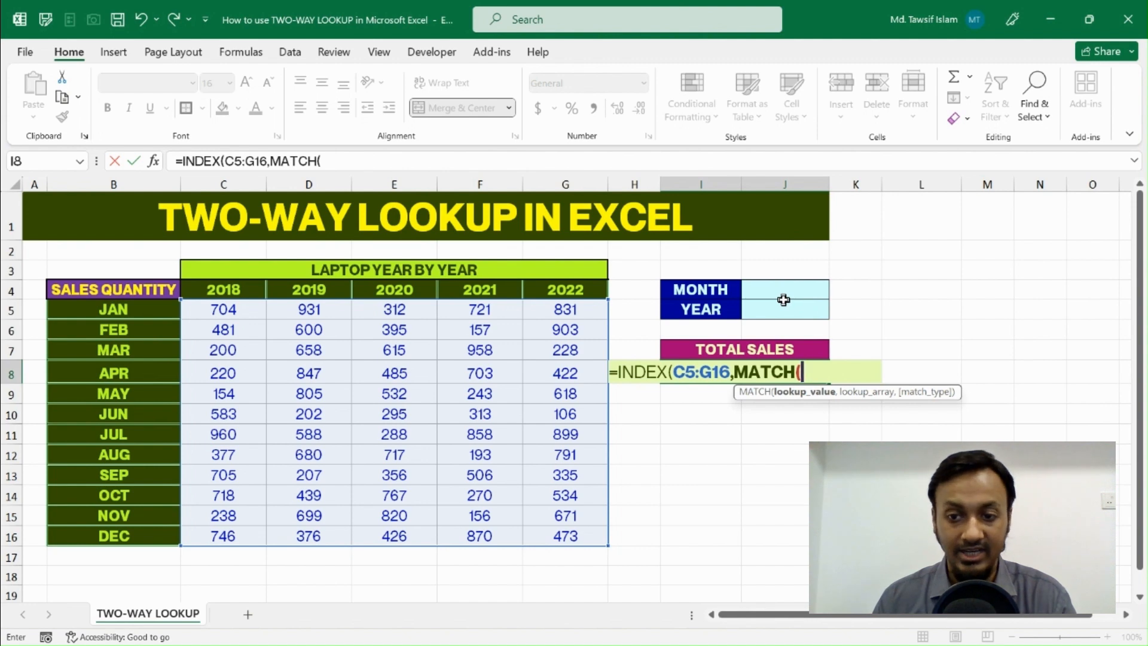
left_click(763, 290)
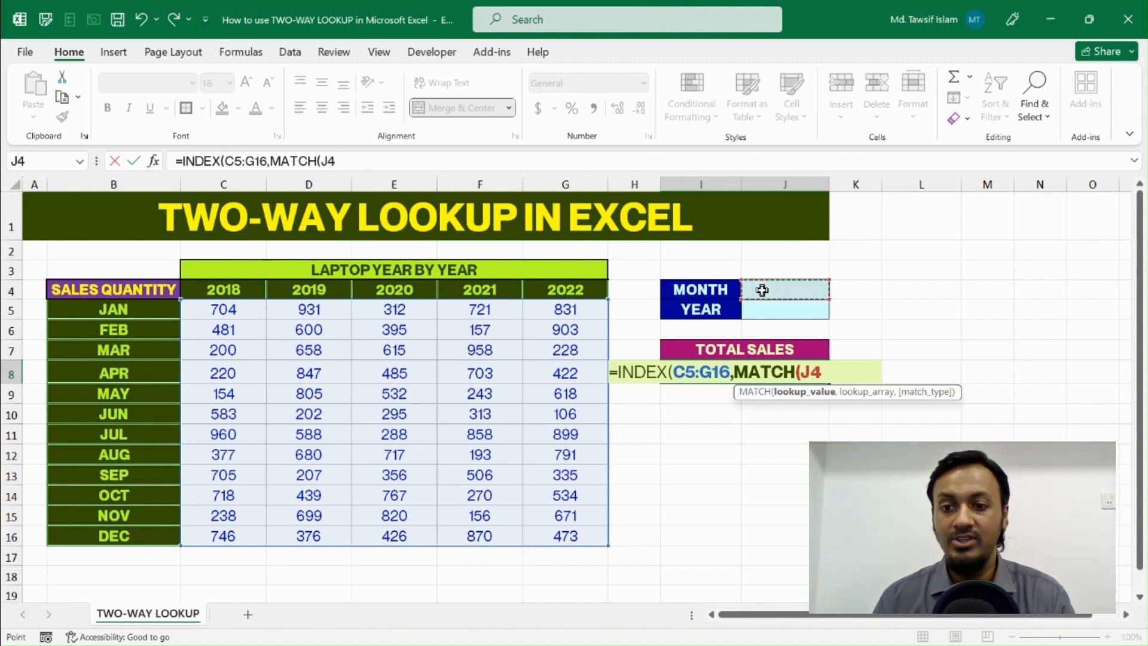
type(",")
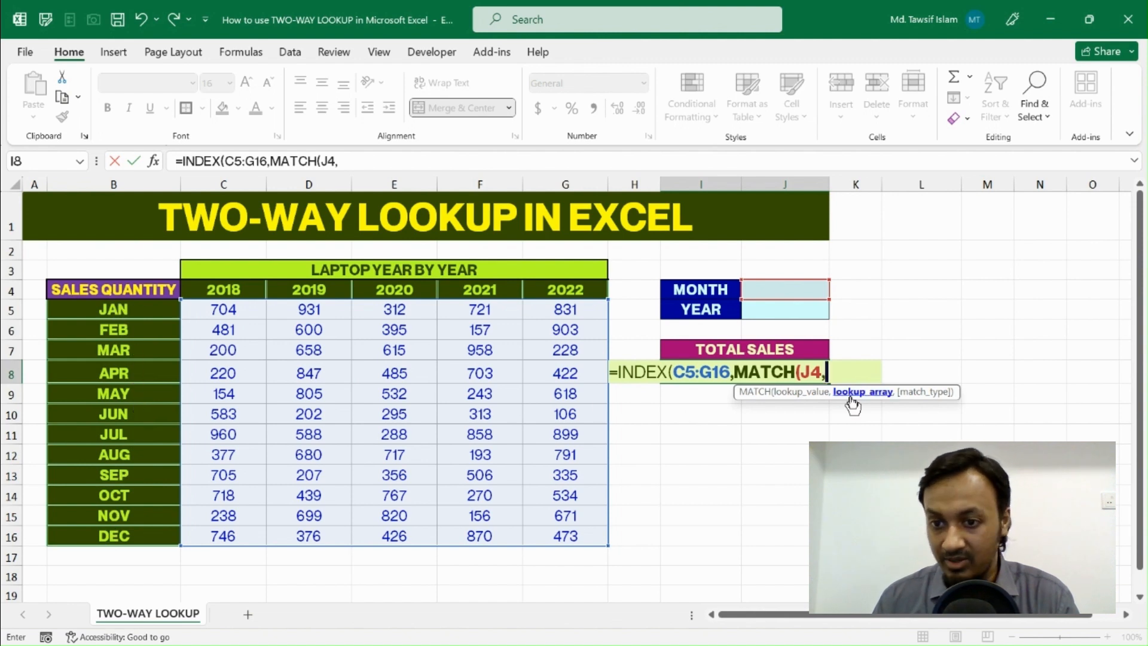
Step: Set the month MATCH's lookup array to the month names as the absolute range $B$5:$B$16
left_click(131, 311)
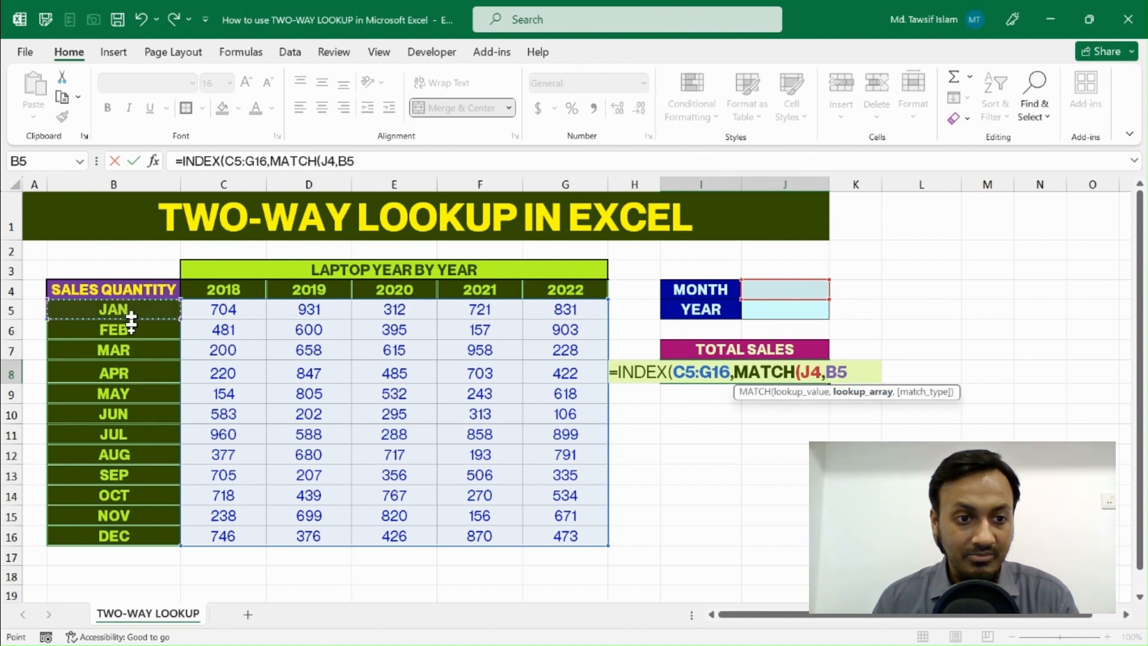
left_click_drag(111, 526, 113, 536)
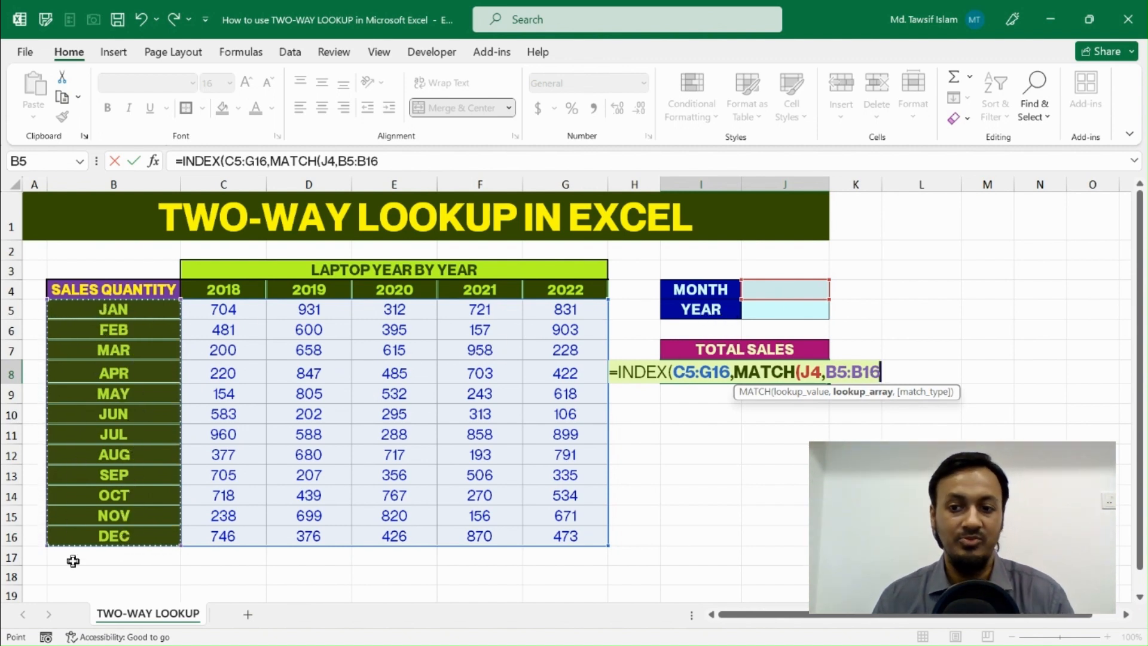
key("F4")
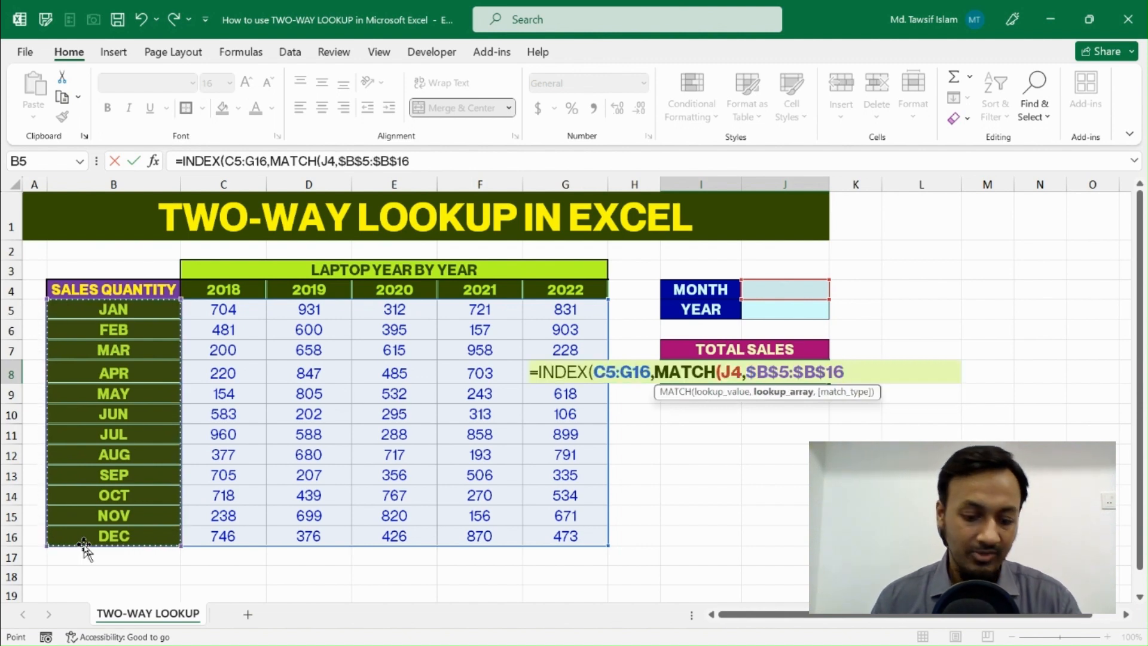
type(",")
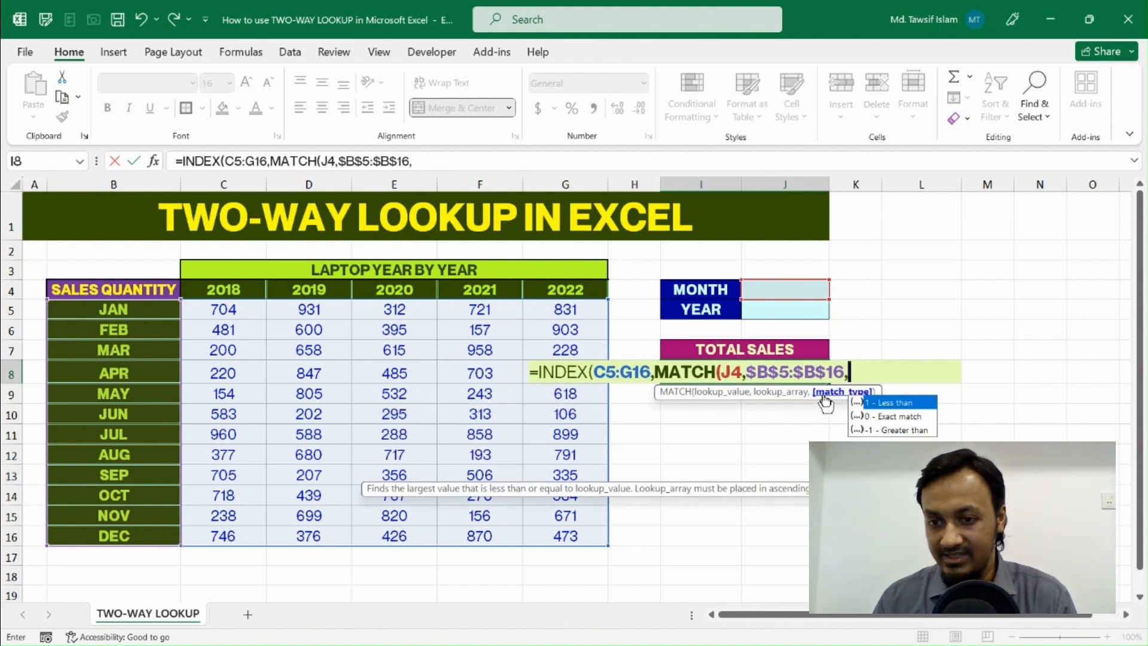
Step: Set the month MATCH to exact match with 0, close it, and proceed to the INDEX column number argument
left_click(900, 417)
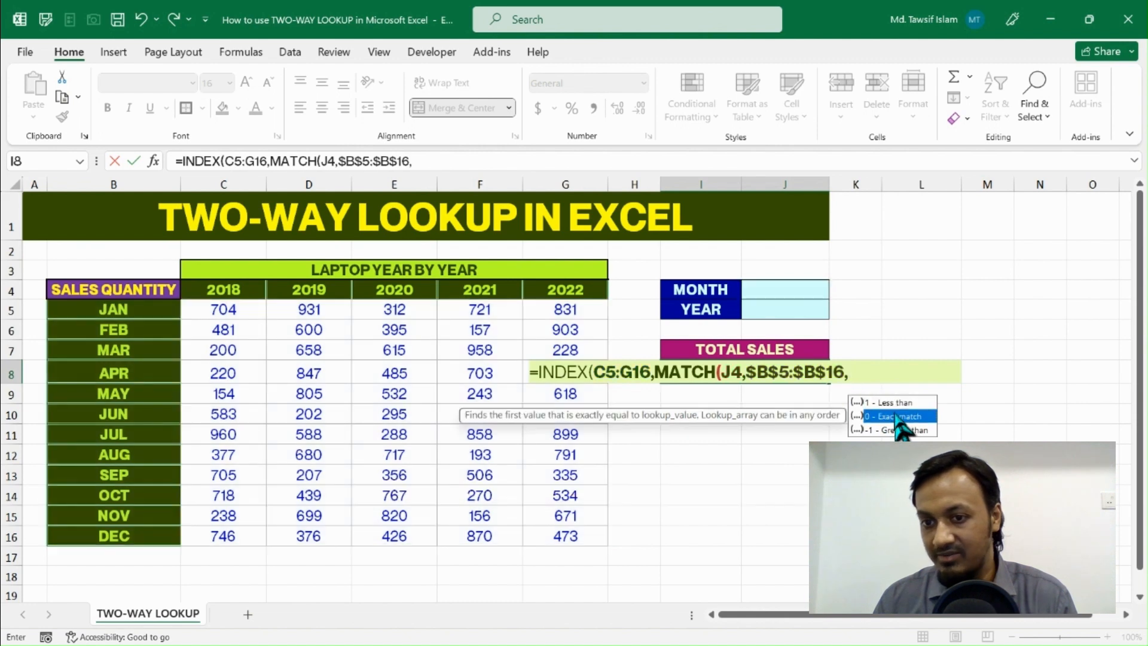
left_click(857, 374)
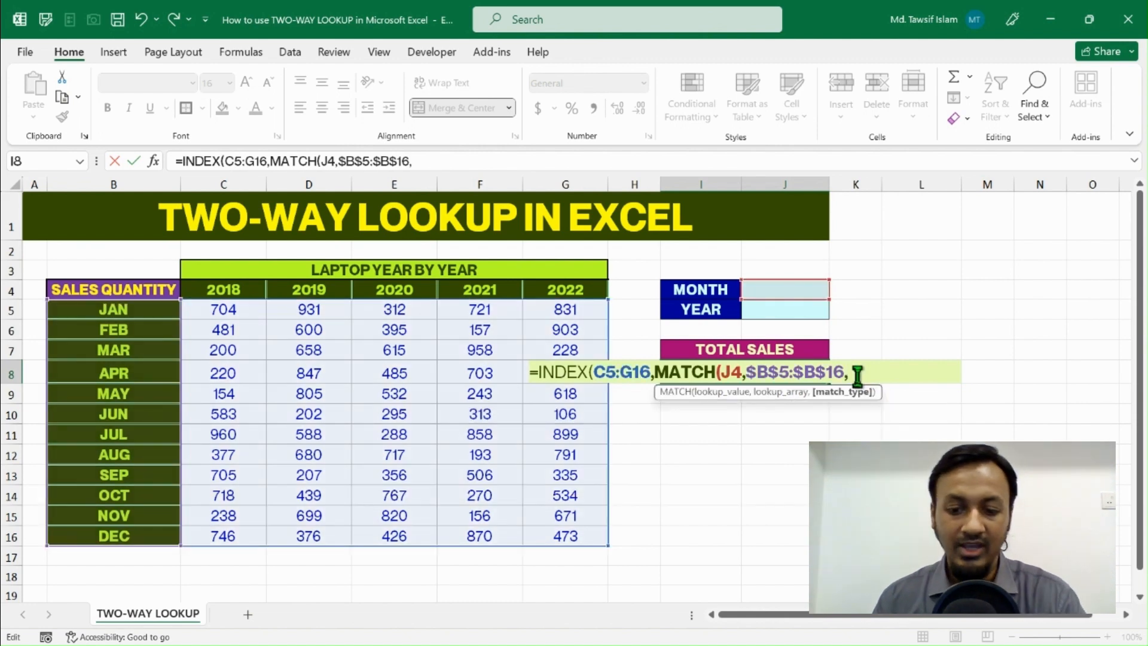
type("0")
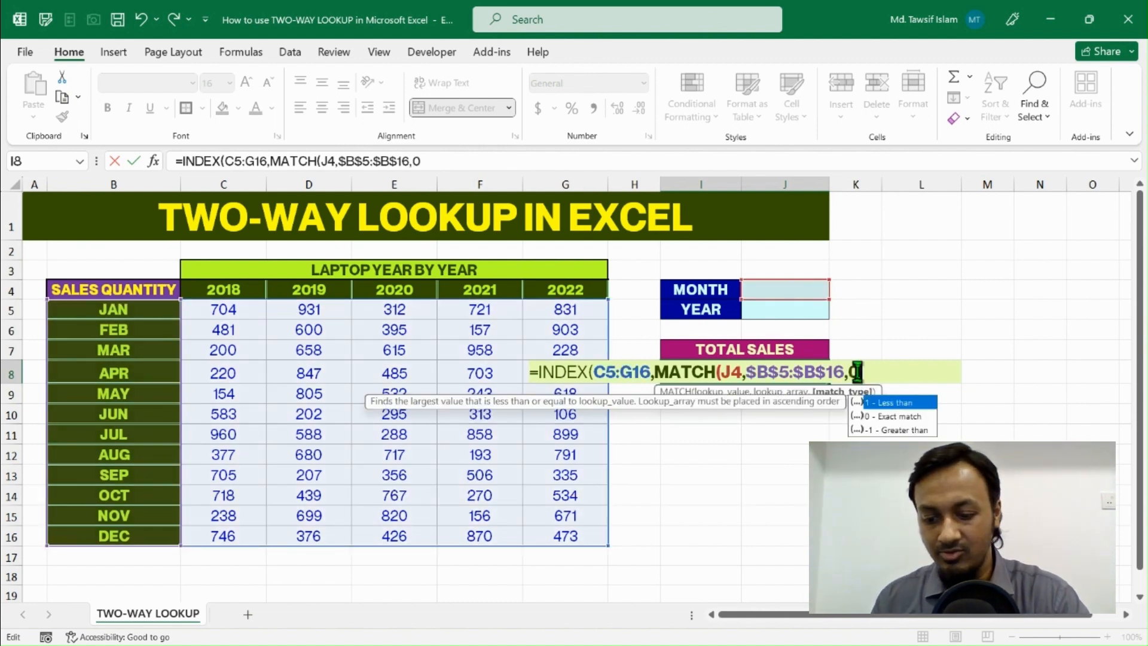
type(")")
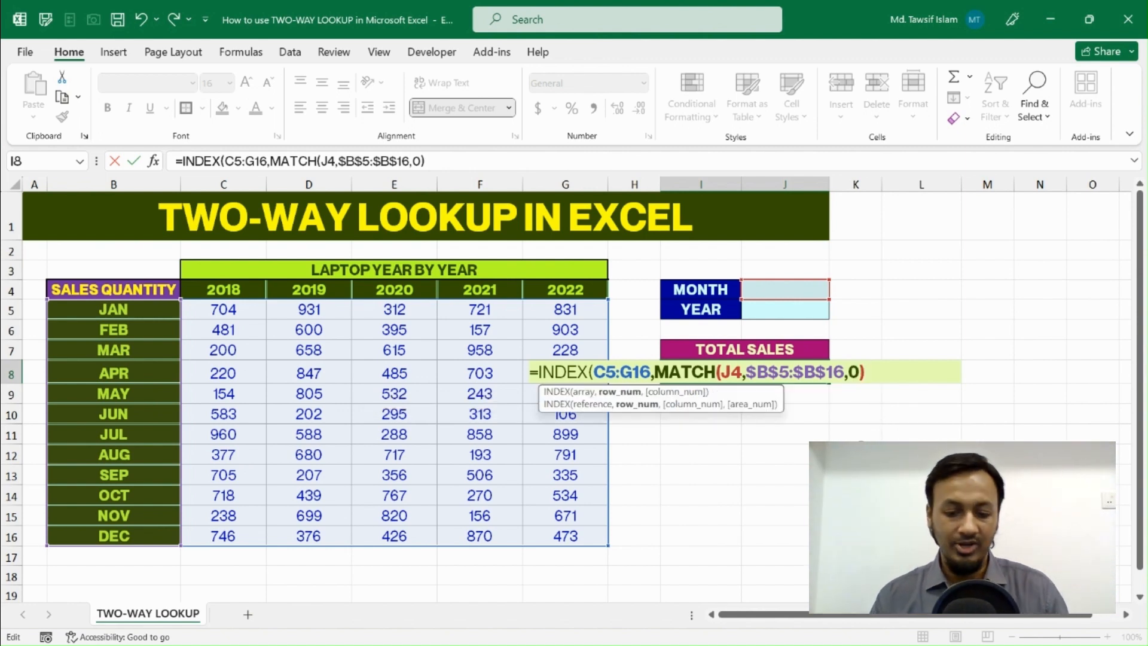
type(",")
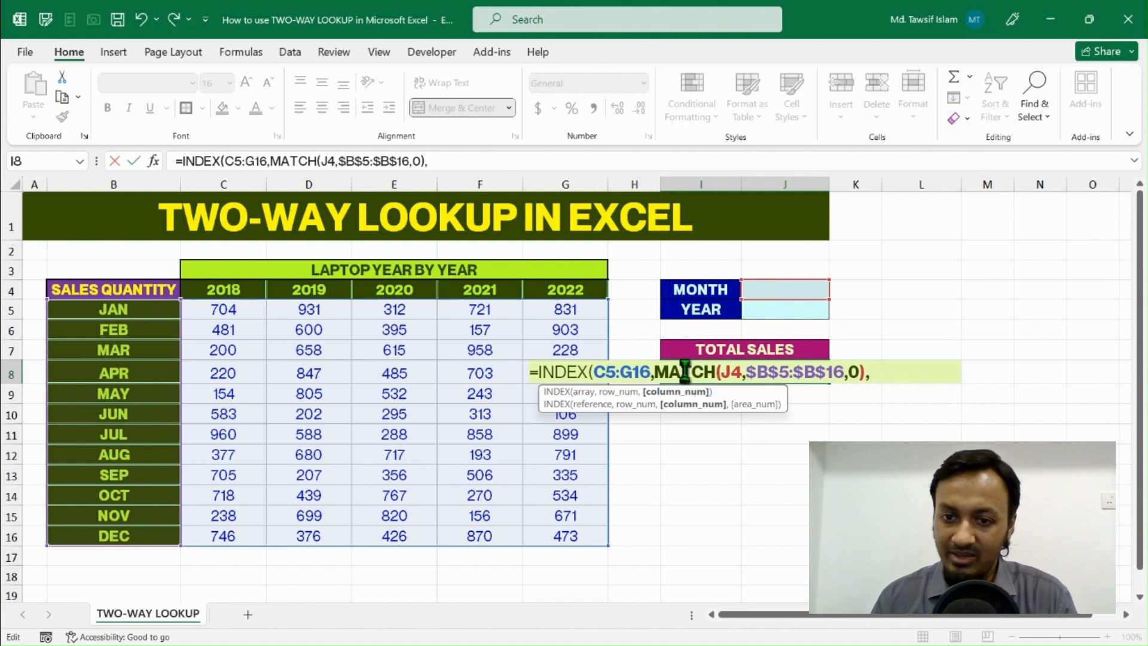
Step: Examine which parts of the formula fill the INDEX array and row number and the MATCH arguments
left_click(620, 403)
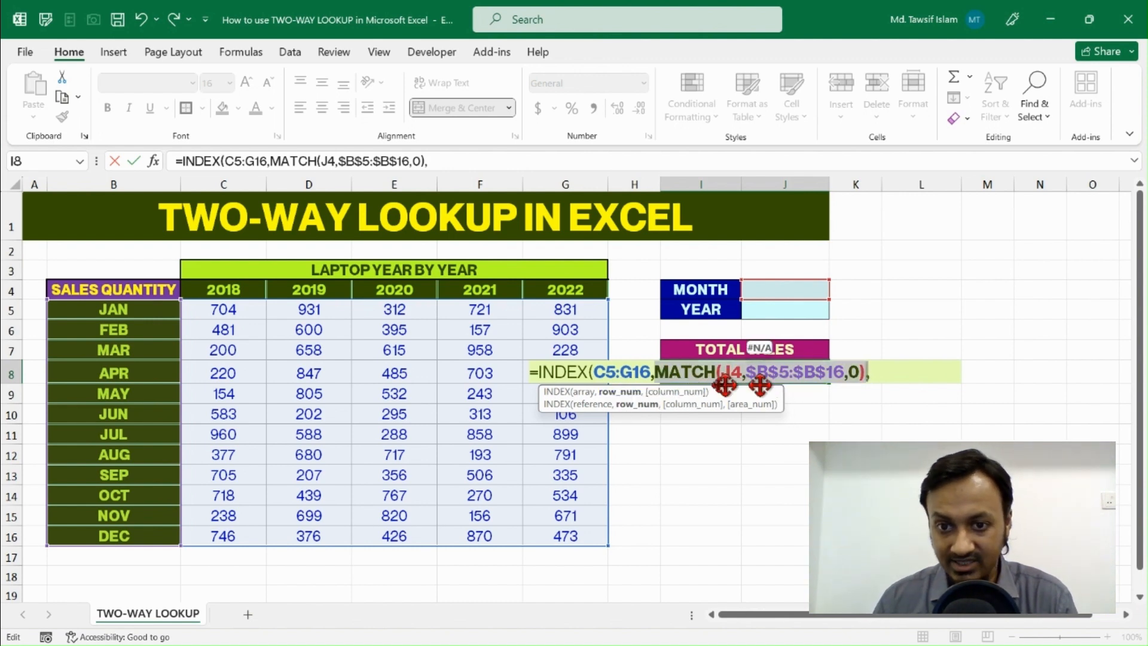
left_click(687, 396)
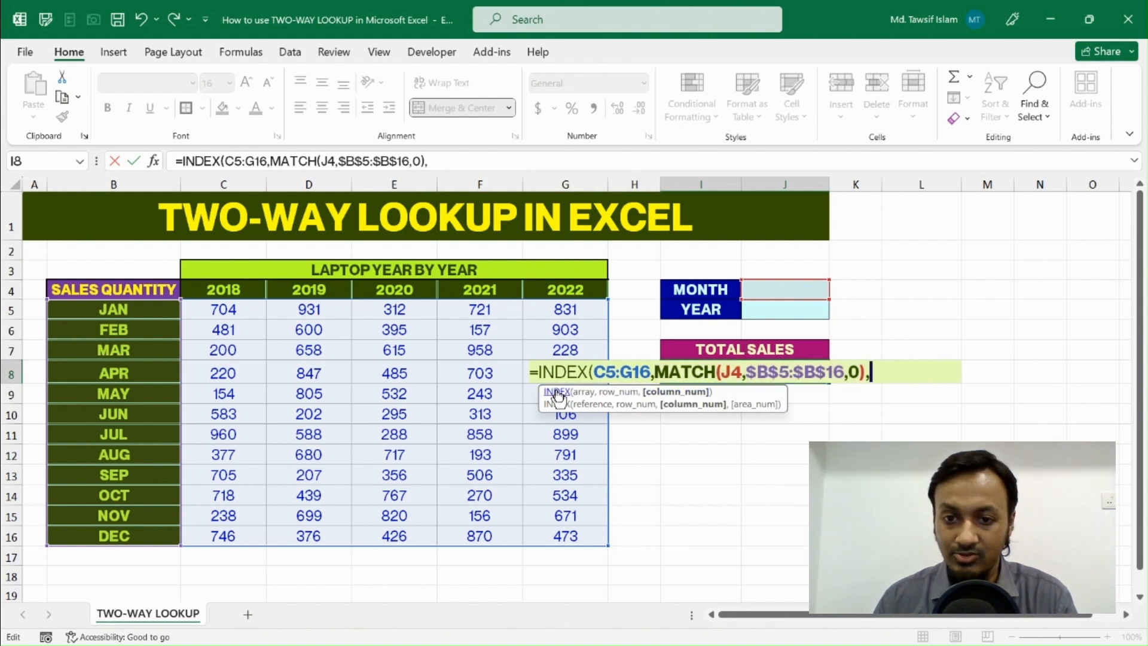
left_click(737, 374)
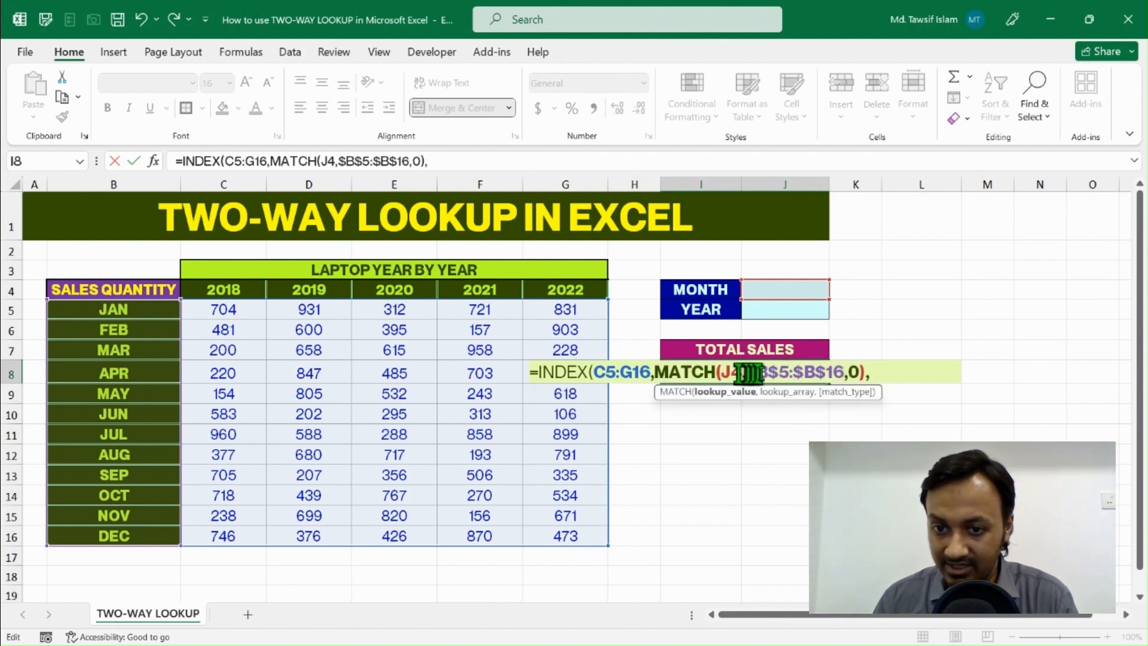
left_click(765, 374)
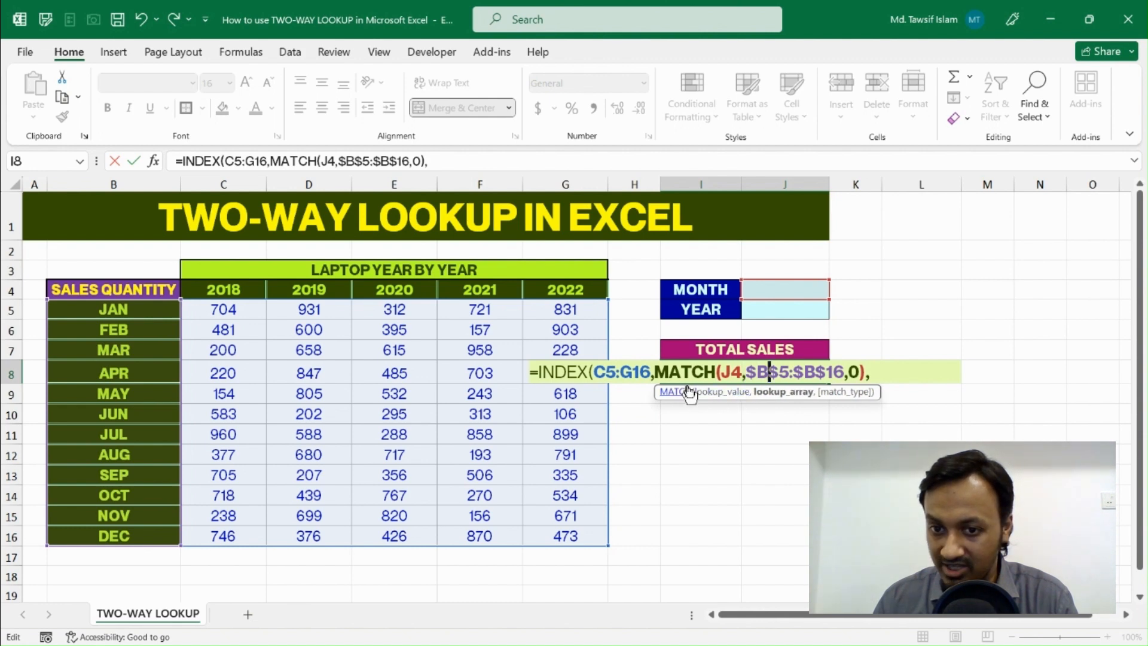
left_click(614, 372)
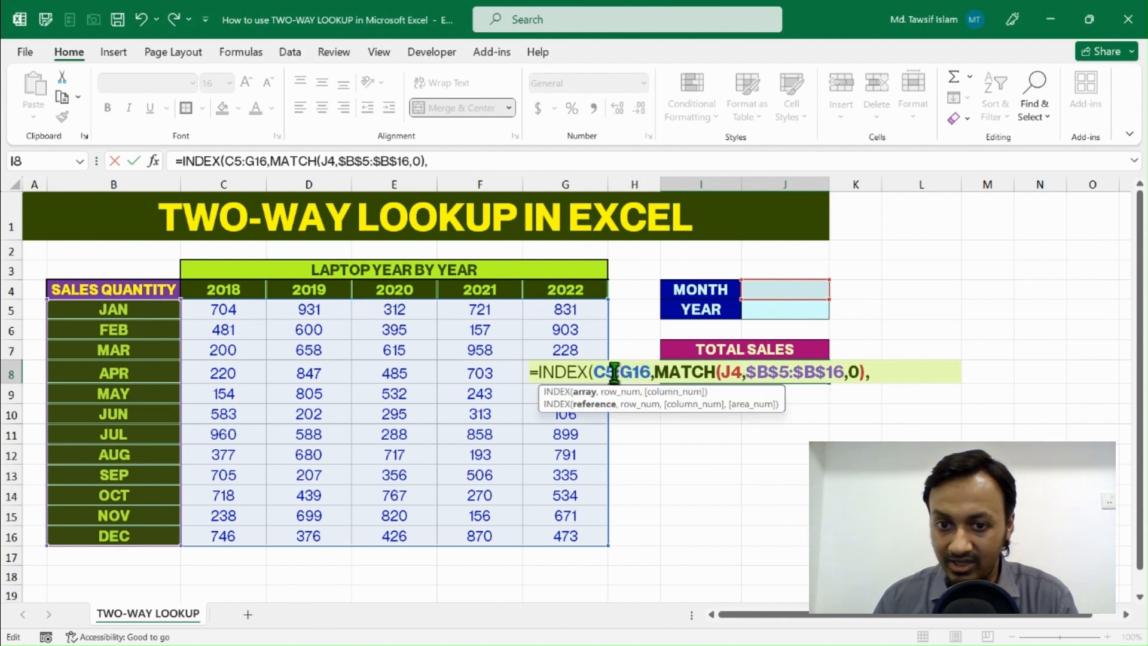
left_click(622, 392)
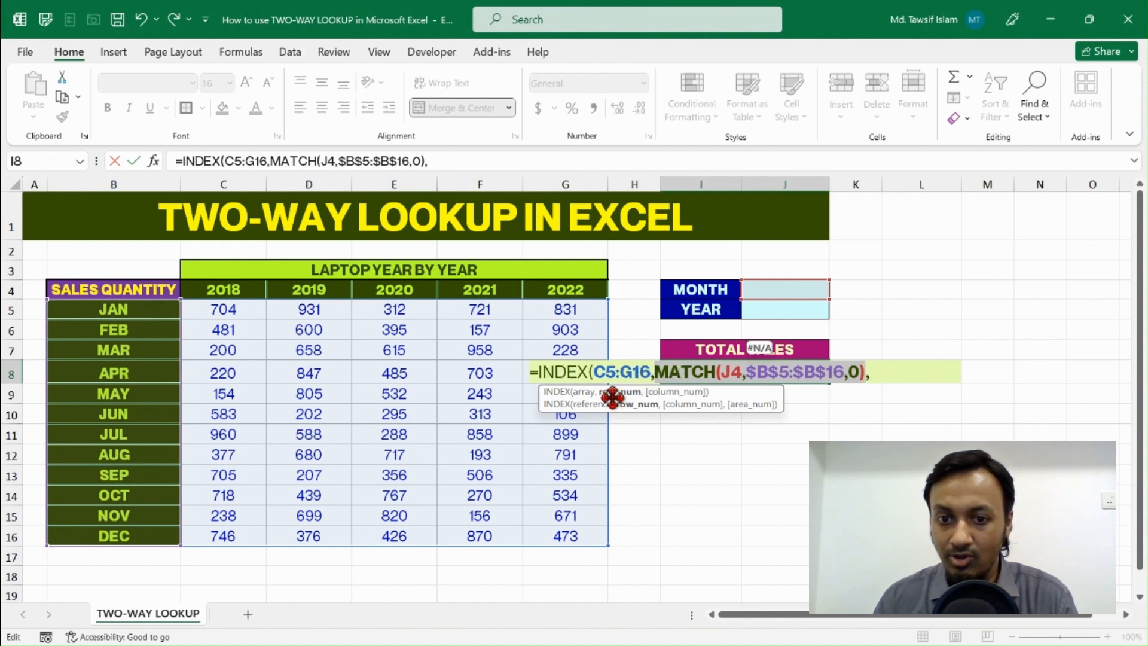
left_click(872, 374)
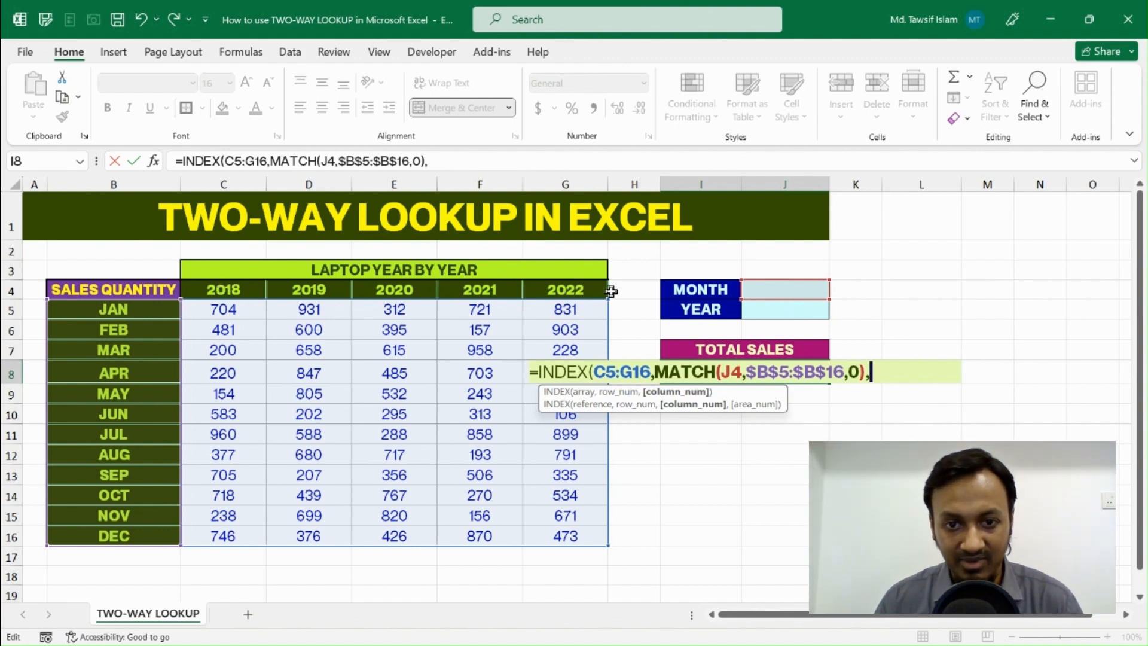
Step: Nest a second MATCH function as the INDEX column number, with the year cell J5 as its lookup value
type("MATCH")
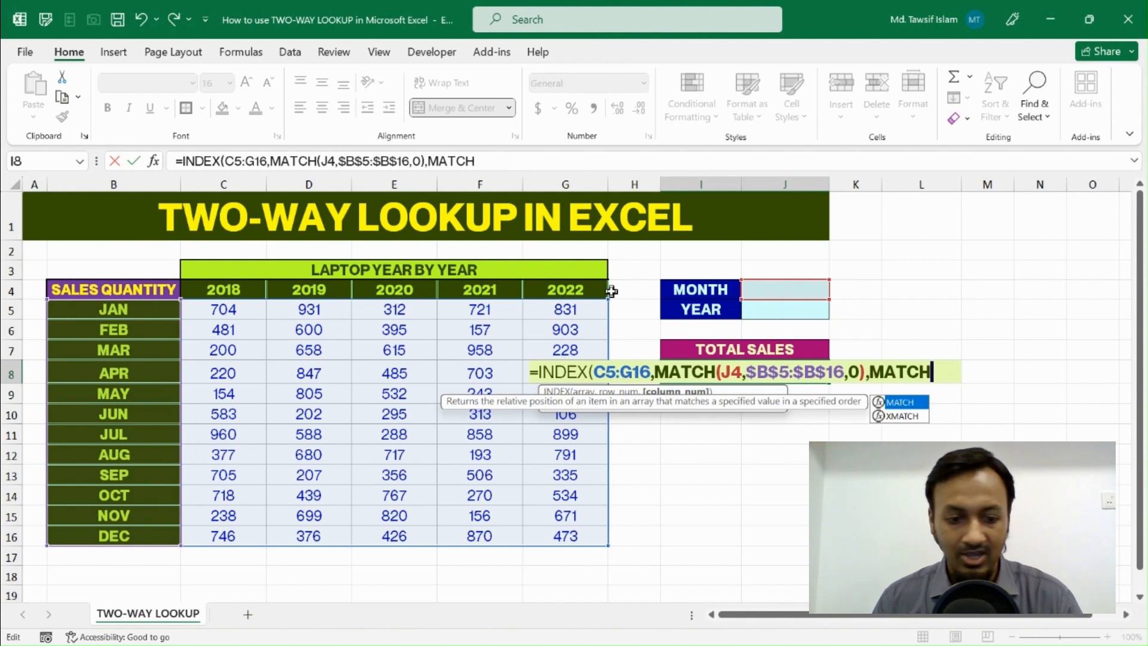
type("(")
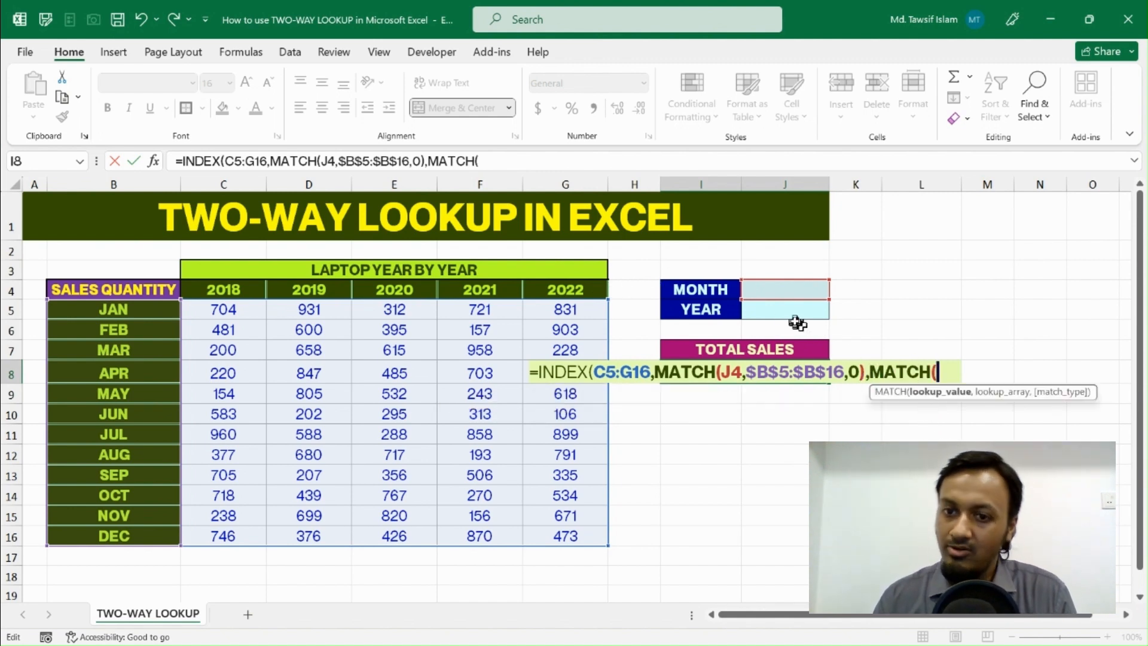
left_click(782, 309)
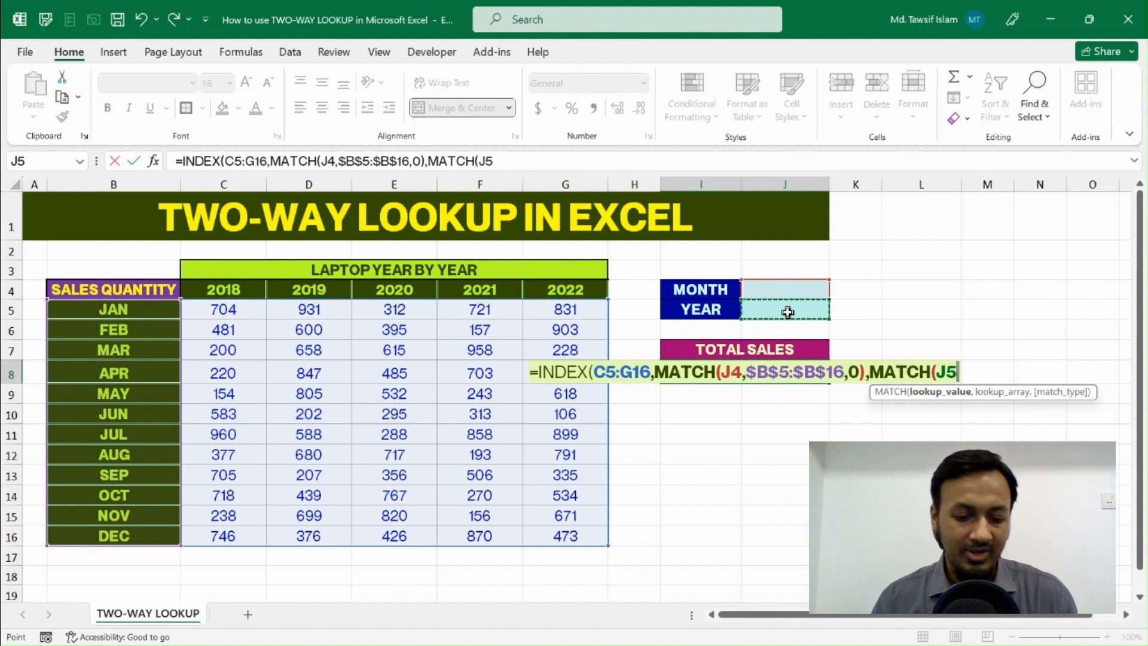
type(",")
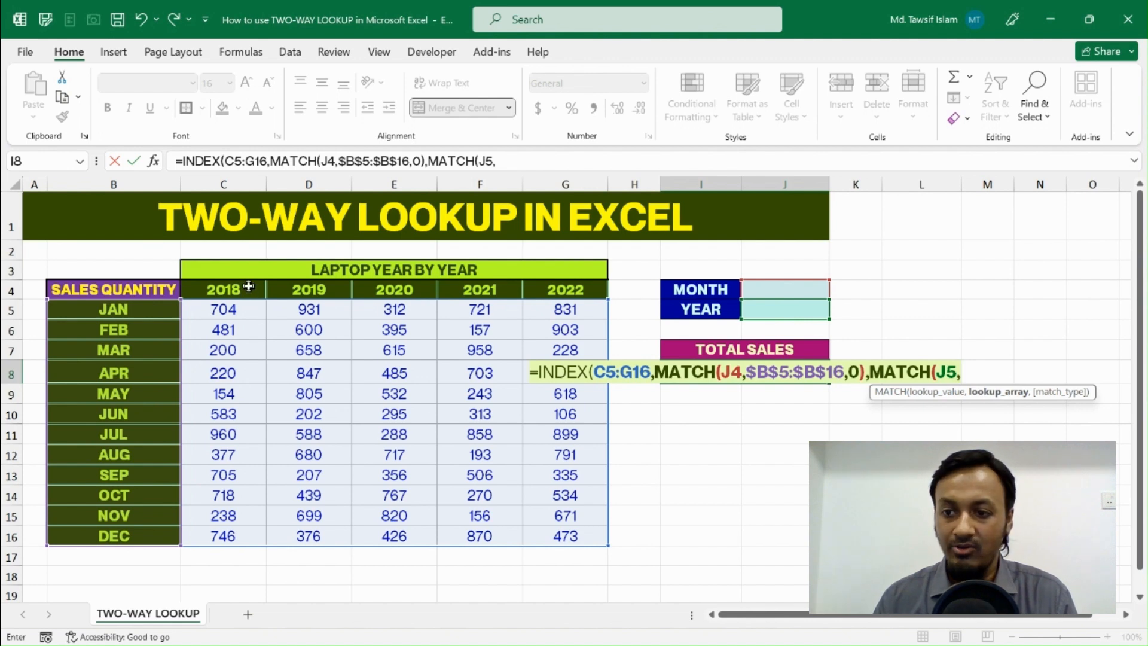
Step: Set the year MATCH's lookup array to the absolute year headers $C$4:$G$4 with exact match 0, and close the function
left_click_drag(233, 291, 567, 289)
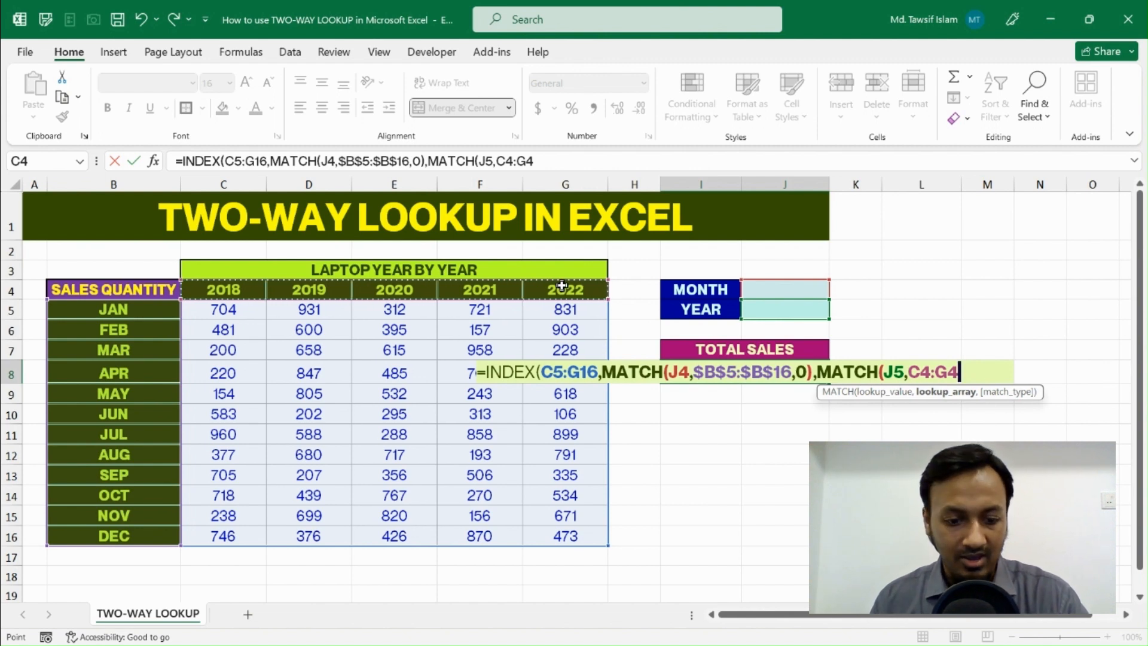
key("F4")
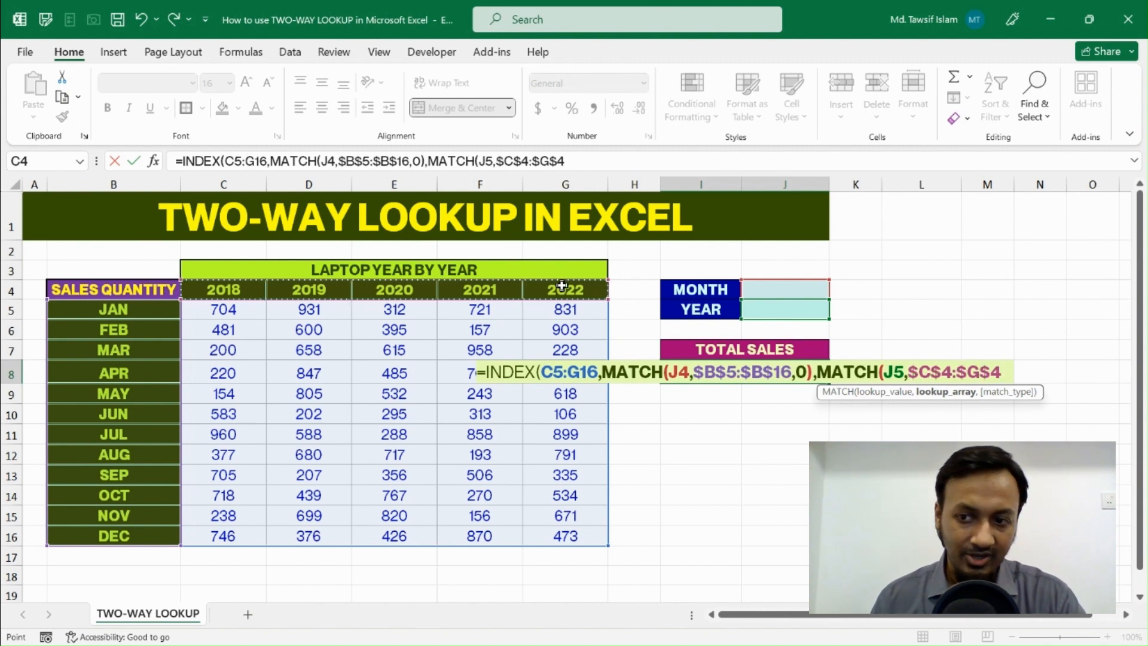
type(",")
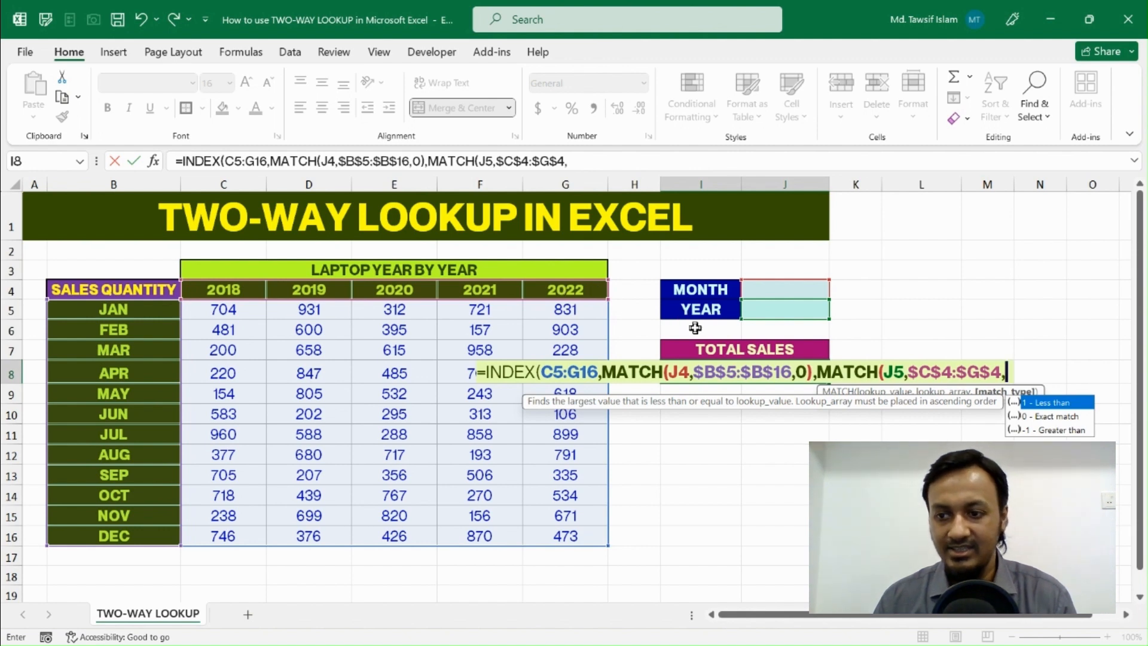
type("0")
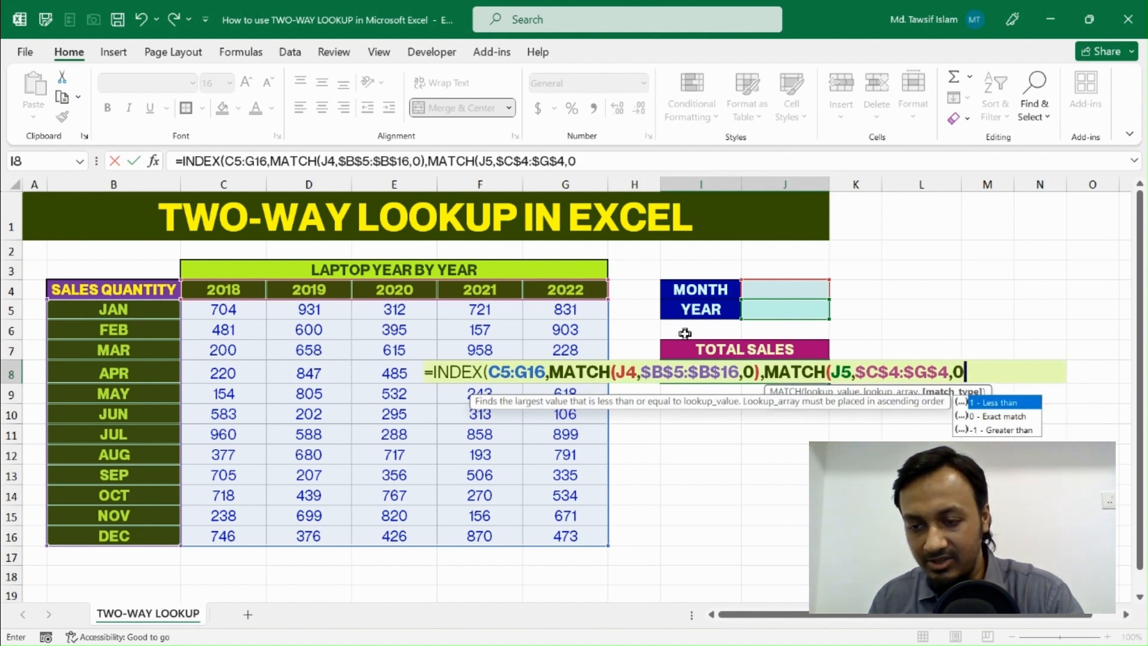
type(")")
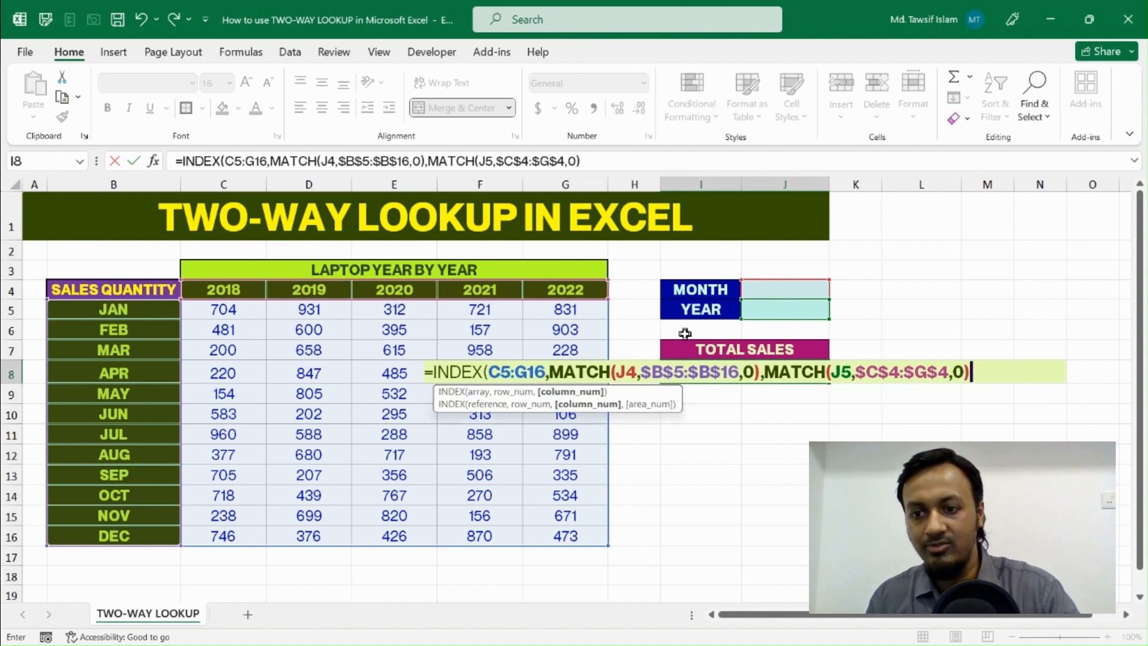
Step: Check the INDEX formula's array, row number and column number arguments, and add its final closing parenthesis
left_click(479, 393)
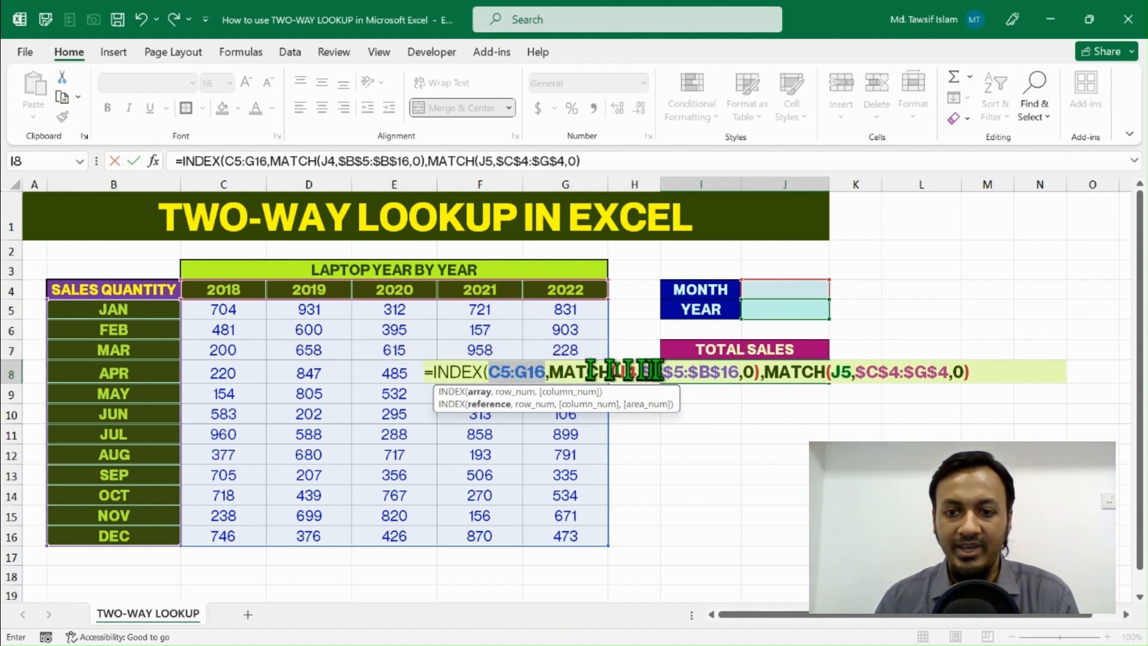
left_click(509, 395)
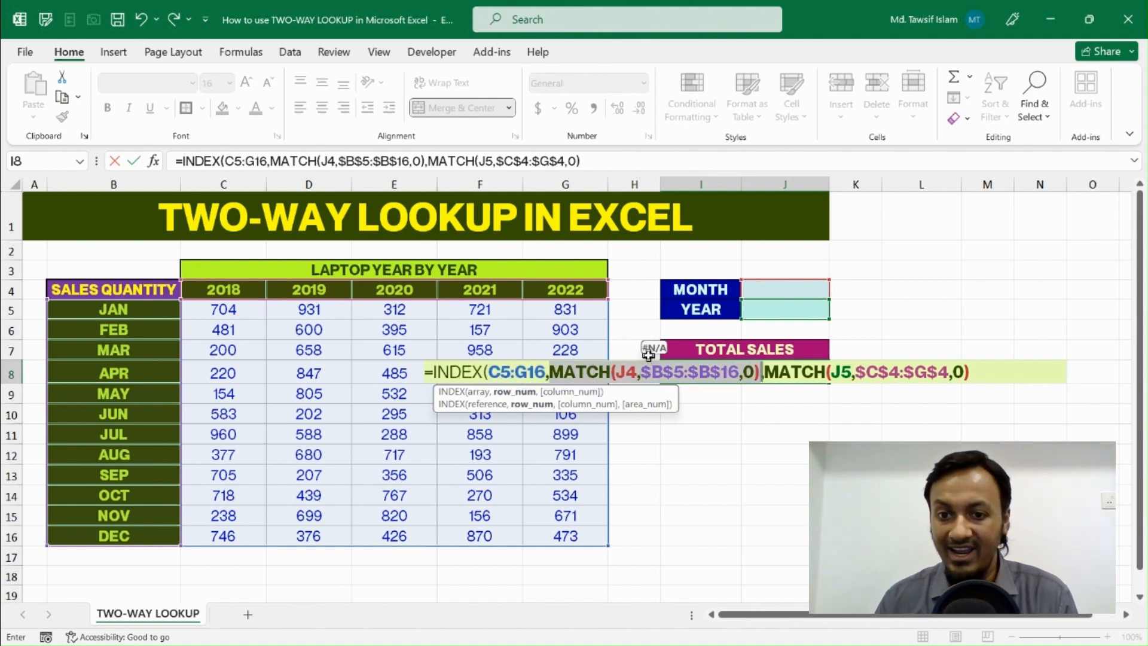
left_click(571, 393)
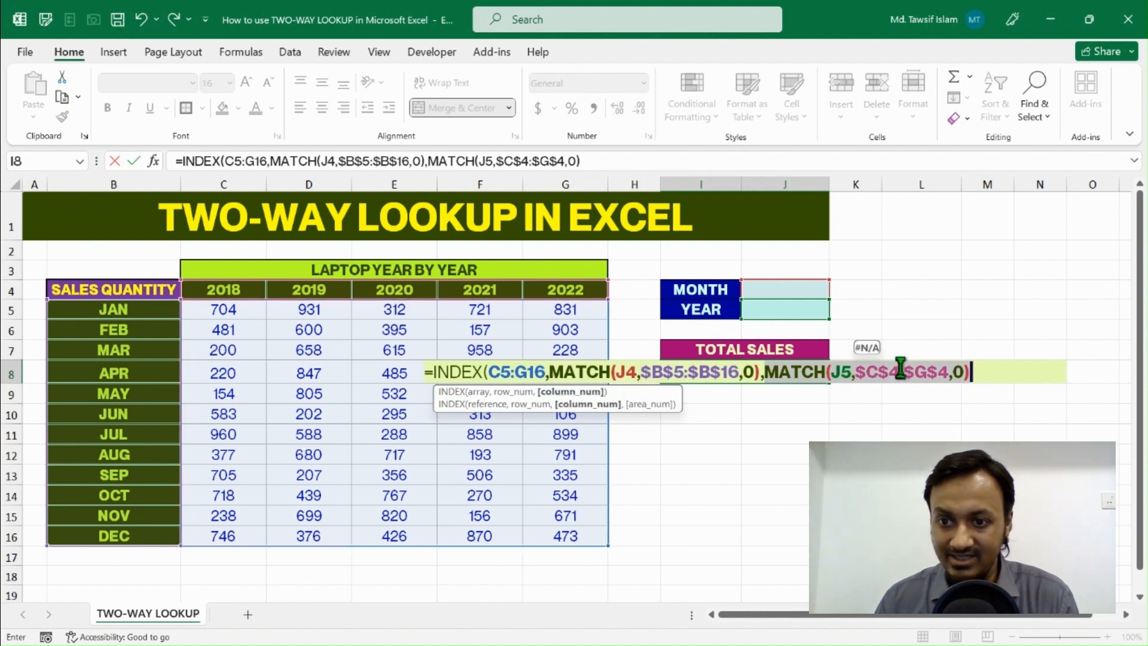
left_click(974, 372)
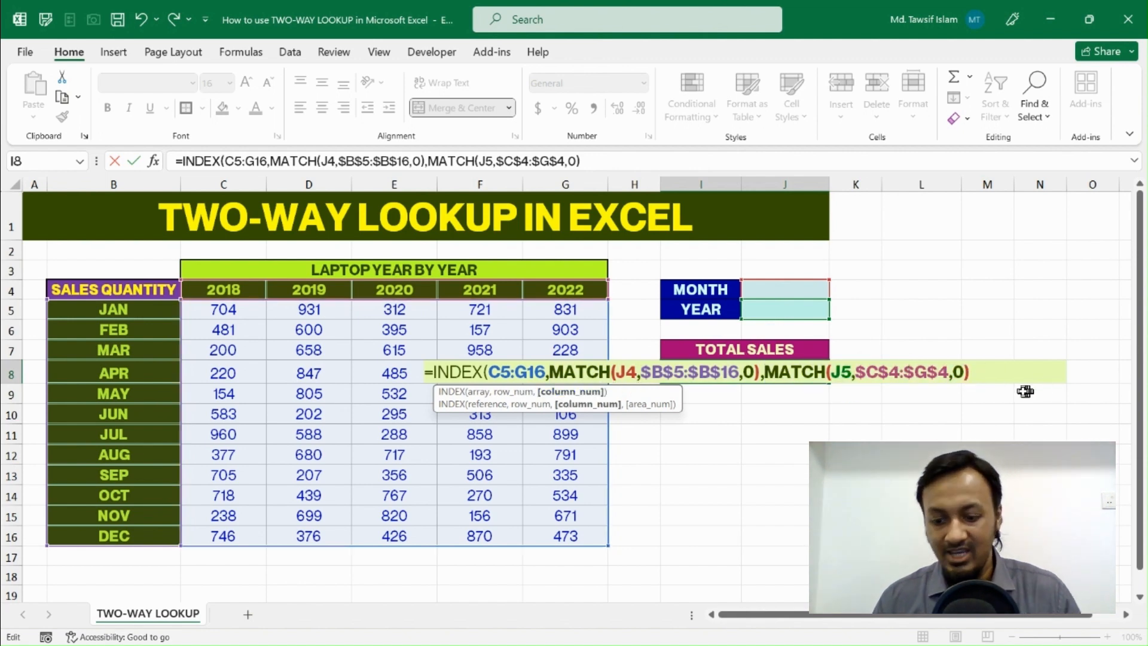
type(")")
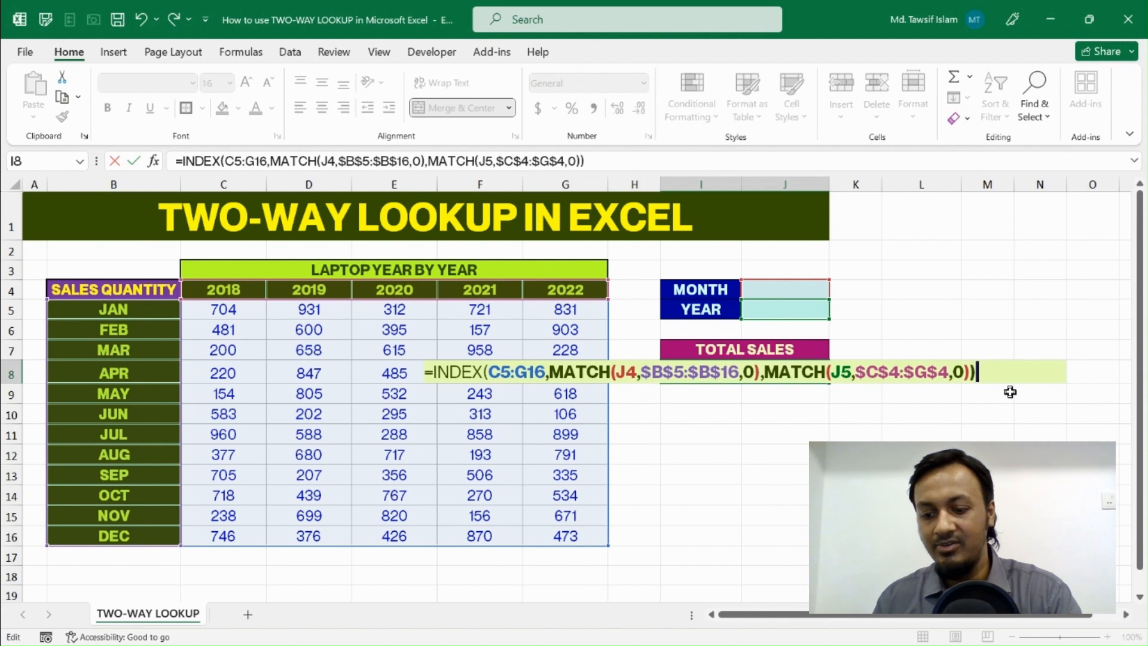
Step: Commit the two-way lookup formula in the total sales cell I8 and choose JAN as the month in J4
key("Return")
left_click(787, 372)
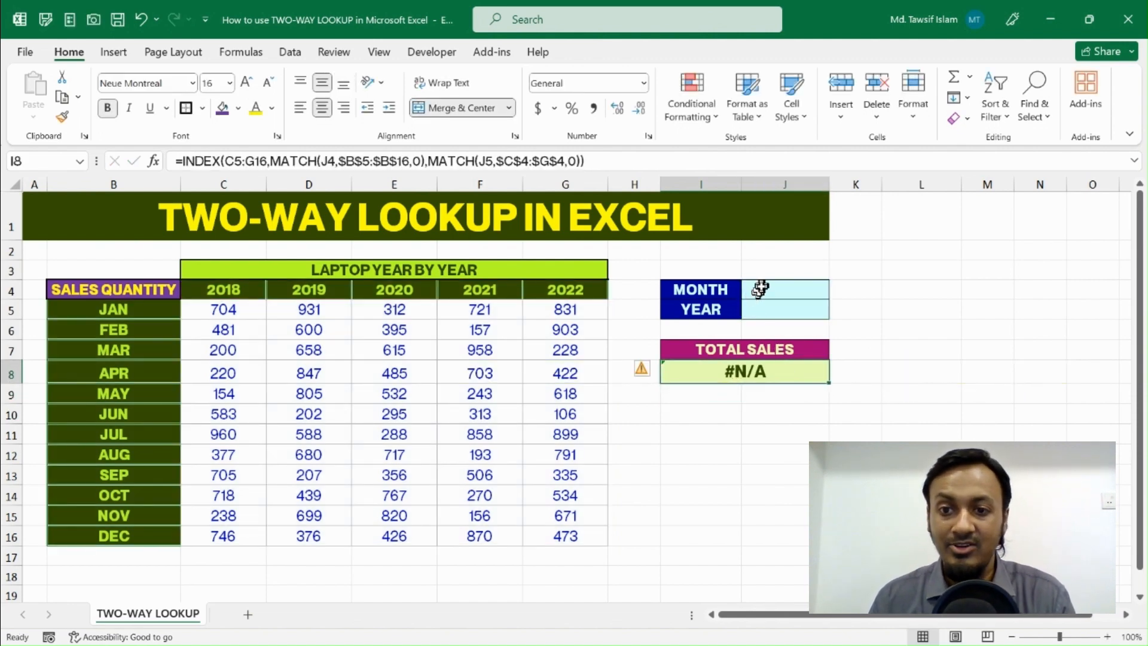
left_click(760, 290)
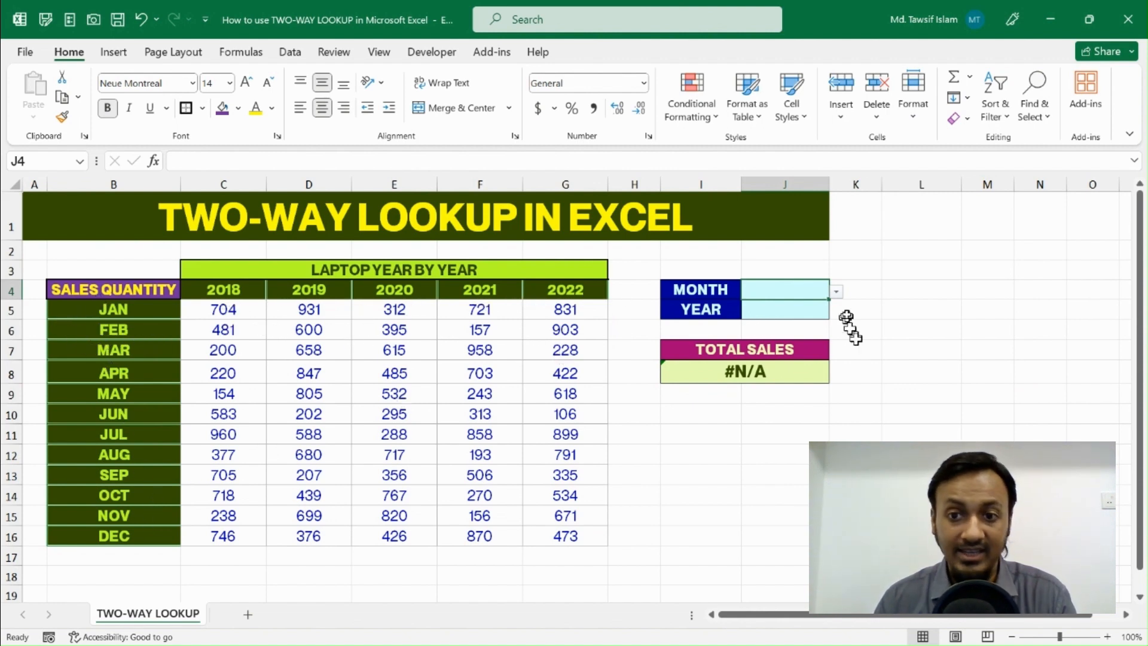
left_click(837, 292)
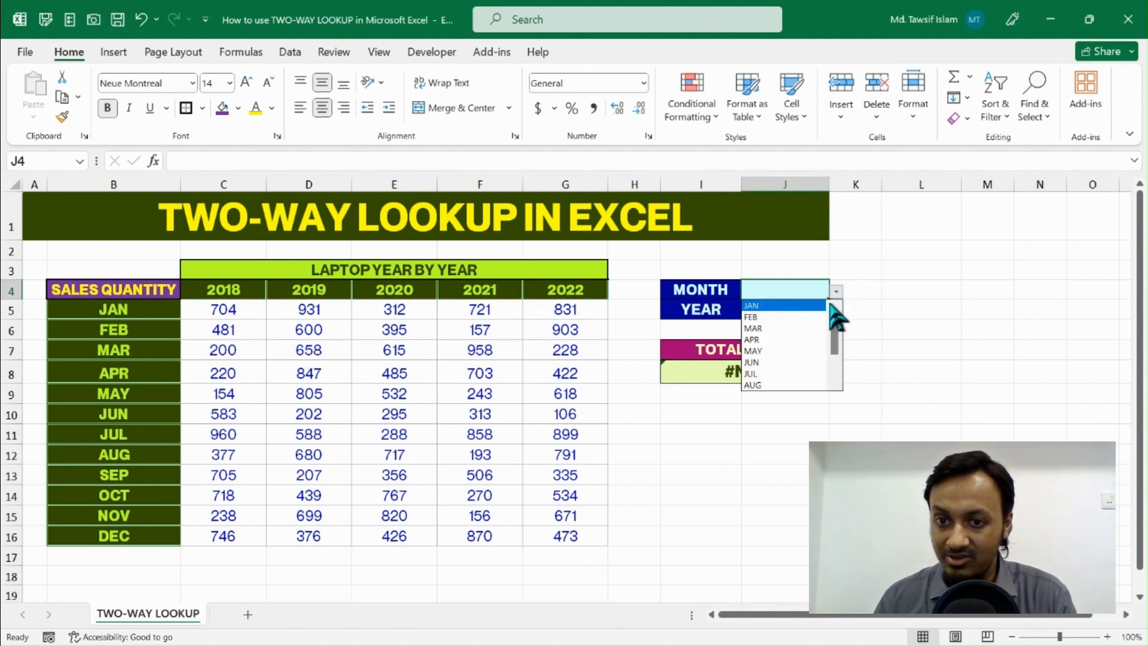
left_click(837, 292)
left_click(837, 293)
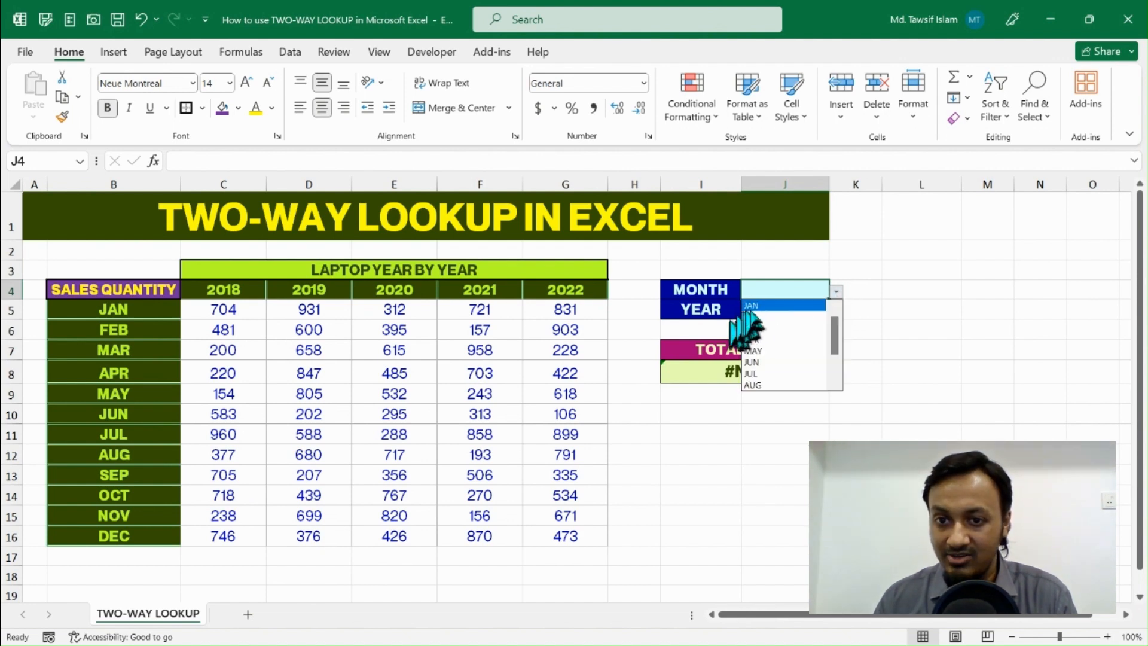
left_click(752, 306)
Step: Set the year in J5 to 2018 and check the total sales result against the JAN 2018 cell in the table
left_click(798, 310)
left_click(836, 310)
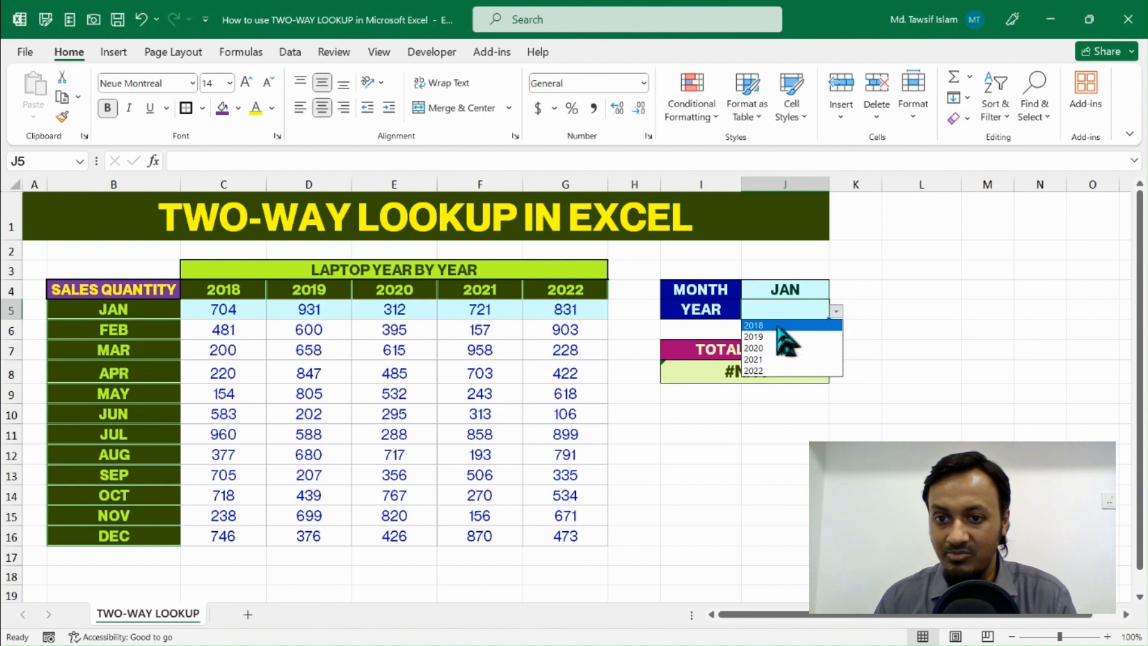
left_click(779, 326)
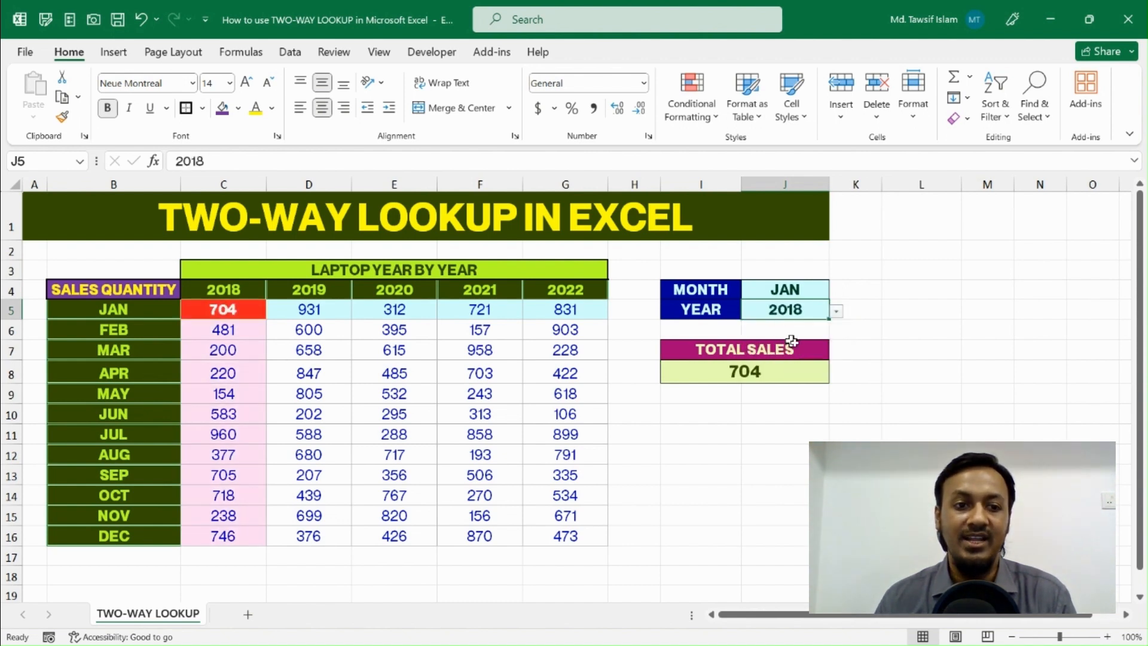
left_click(773, 371)
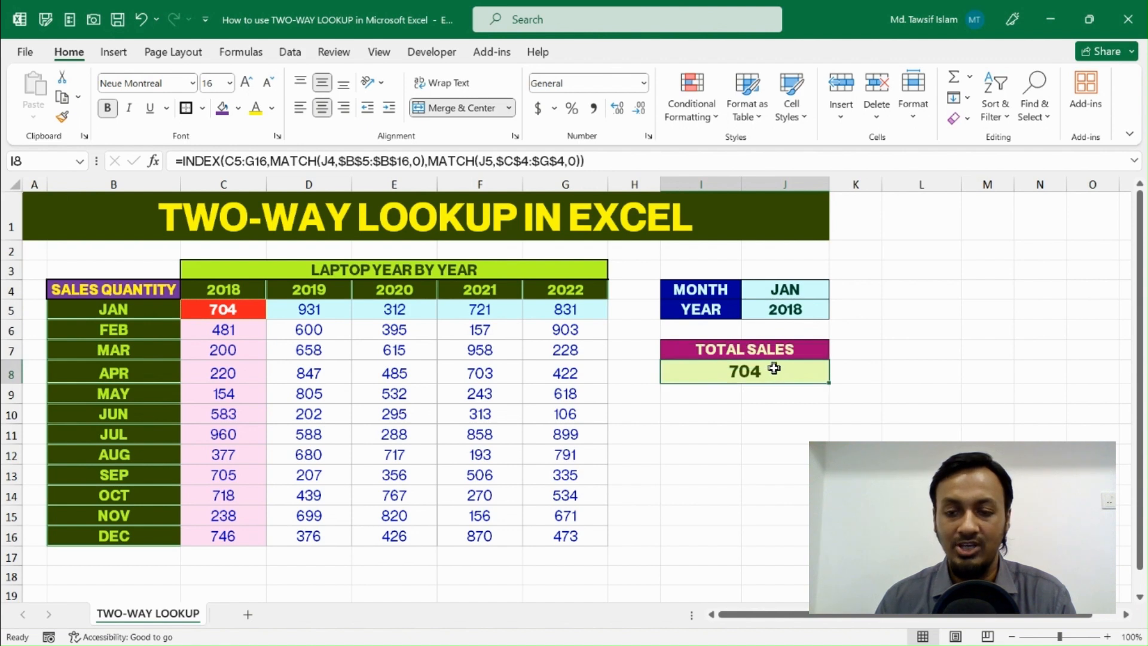
left_click(216, 309)
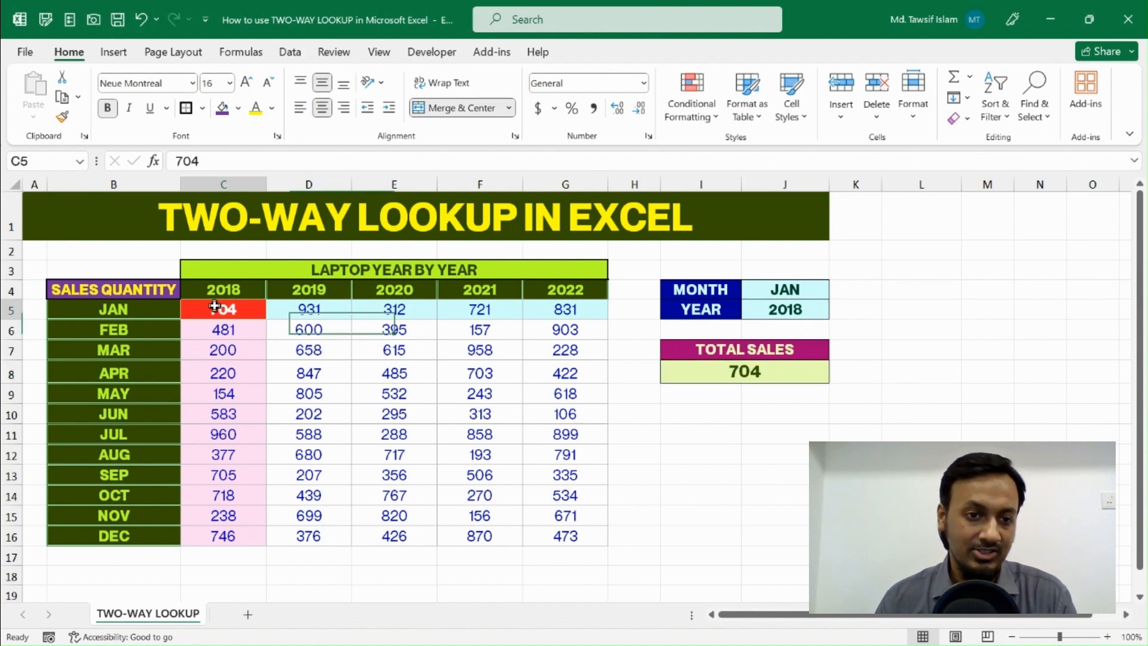
left_click_drag(216, 309, 560, 529)
left_click(556, 476)
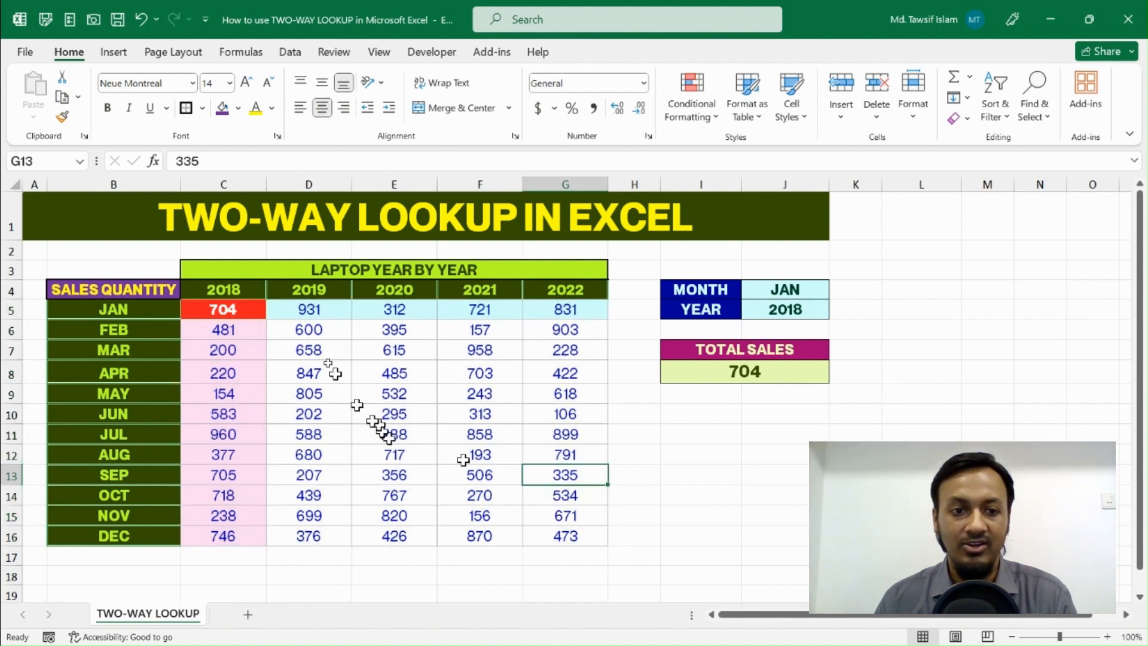
left_click(240, 312)
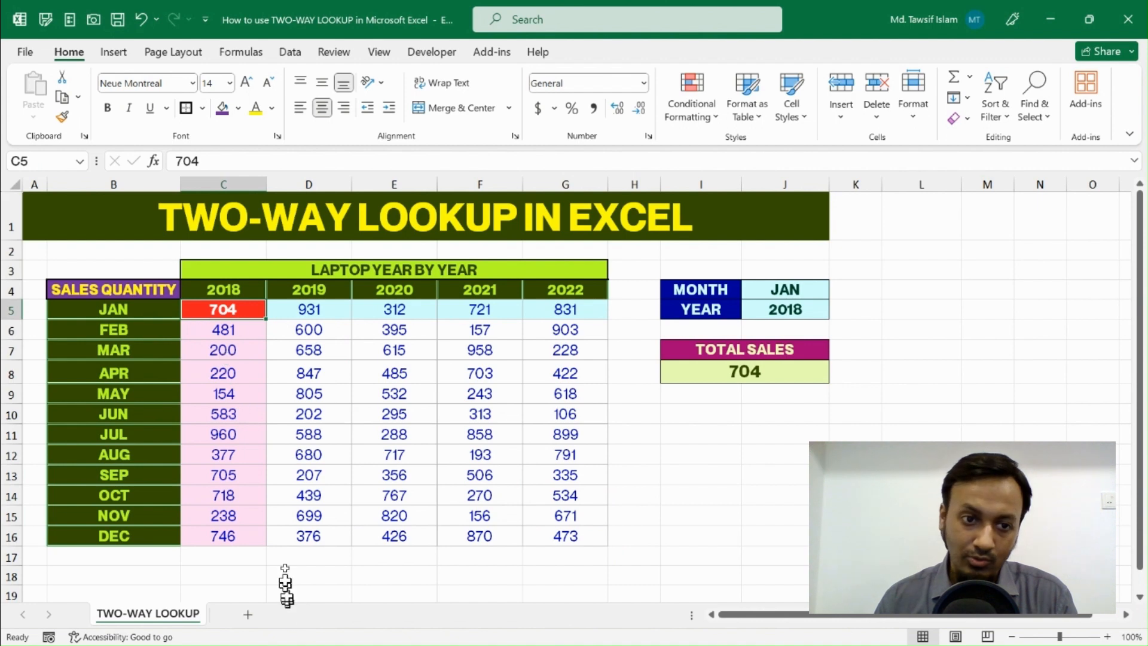
Step: Change the lookup criteria to month MAY and year 2020, and check the total sales result against the table's matching cell
left_click(801, 286)
left_click(837, 291)
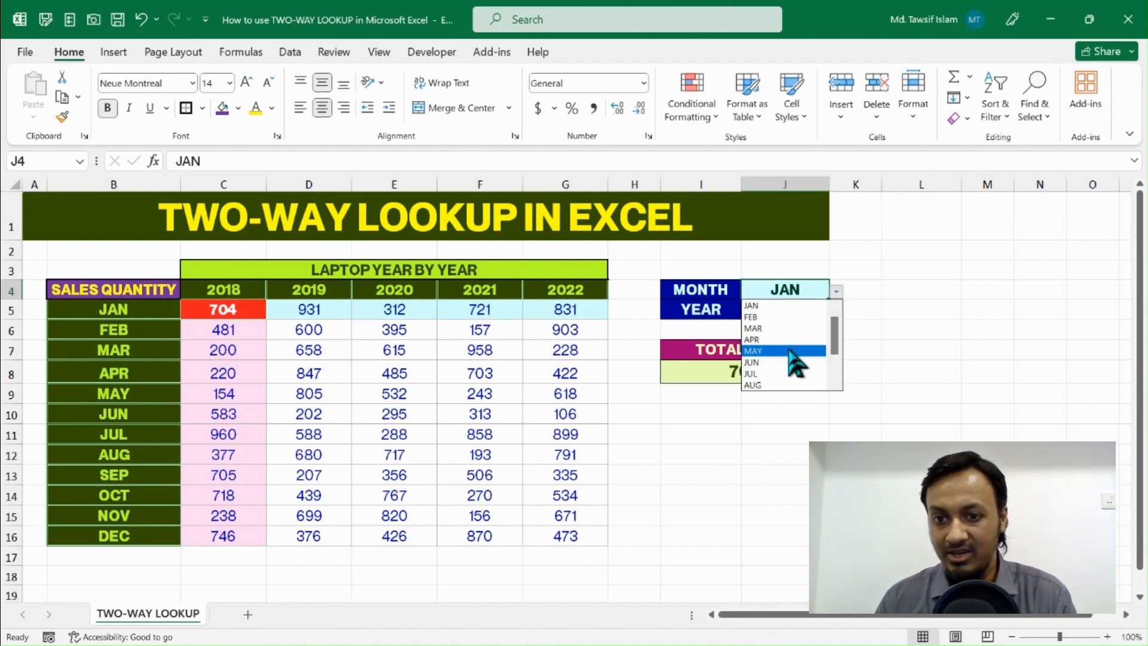
left_click(785, 345)
left_click(795, 311)
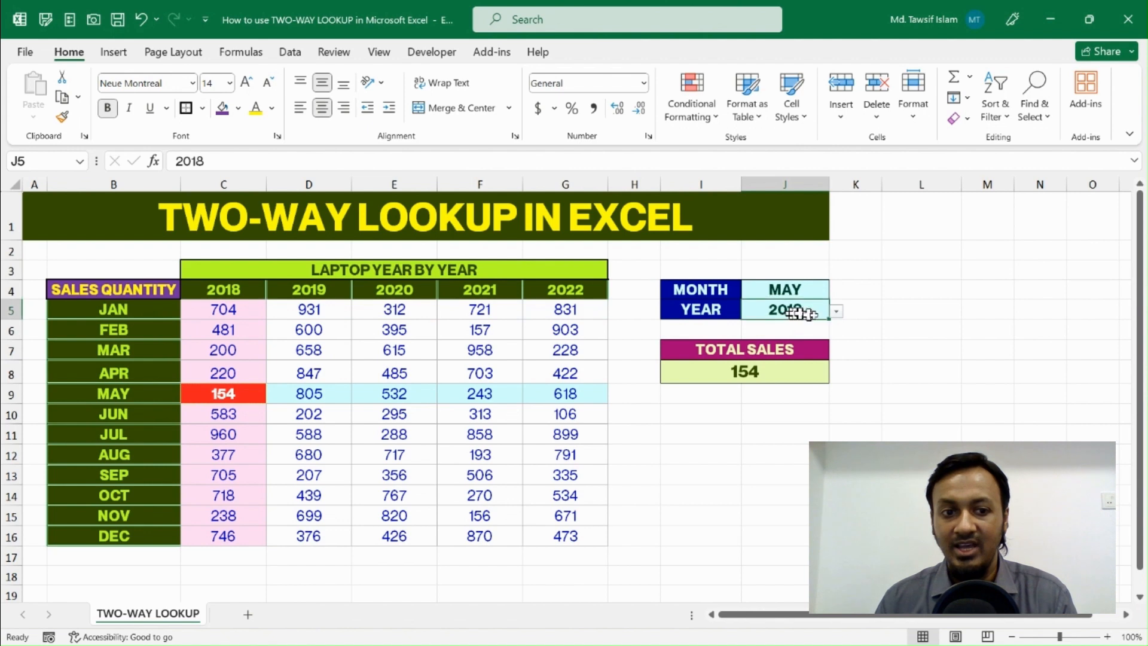
left_click(836, 312)
left_click(801, 348)
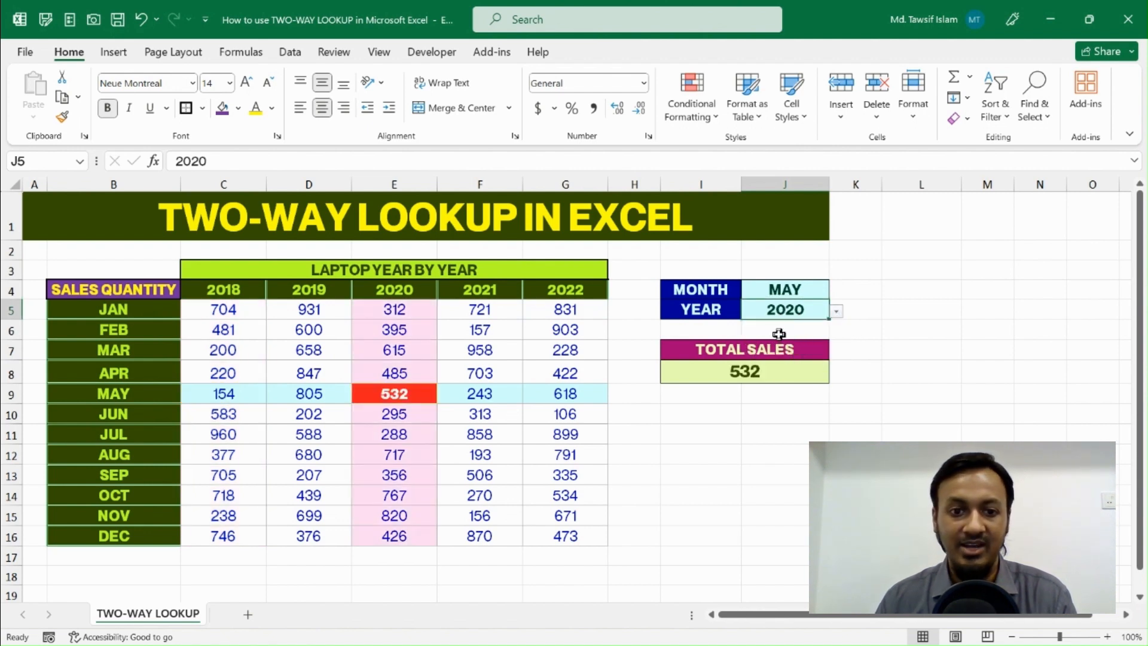
left_click(412, 291)
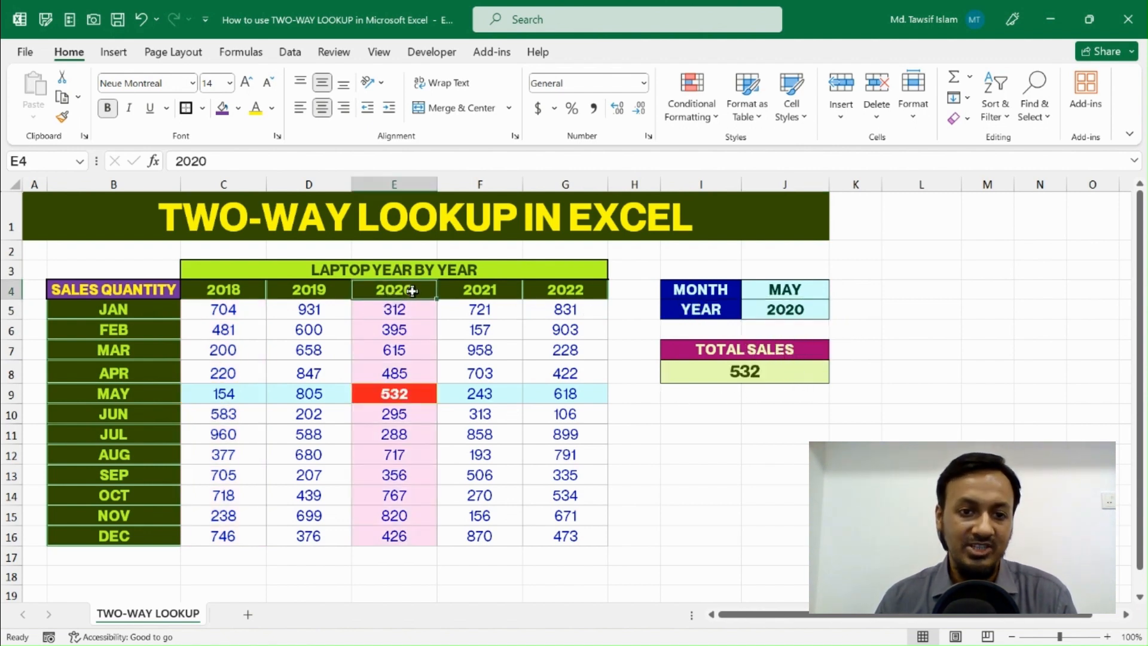
left_click(110, 394)
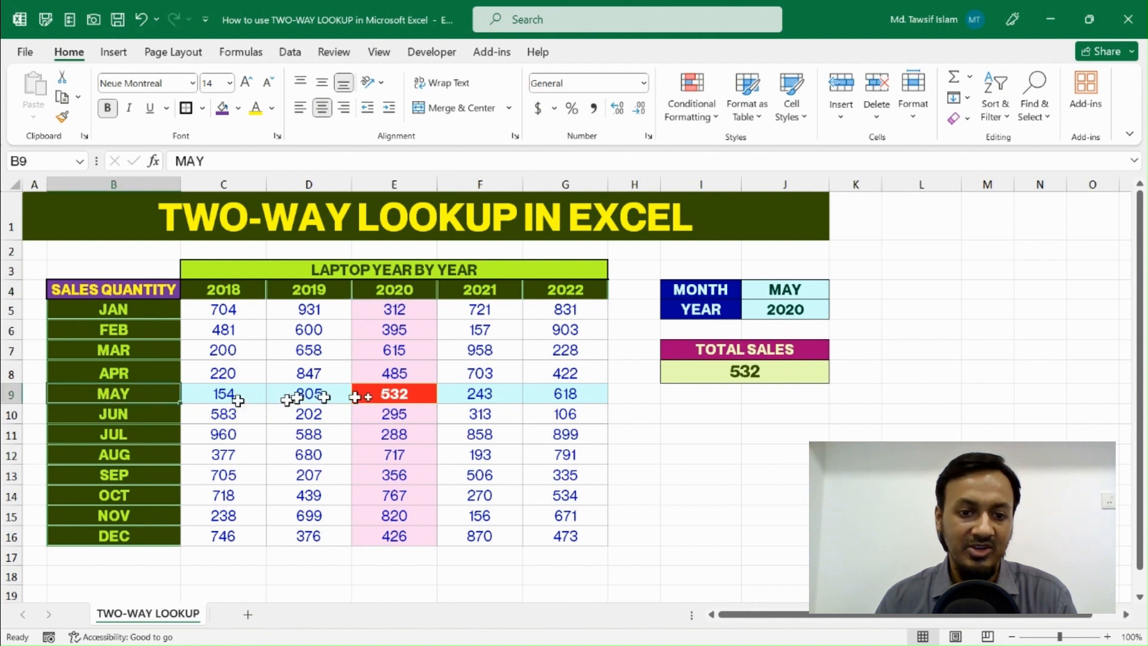
left_click(397, 397)
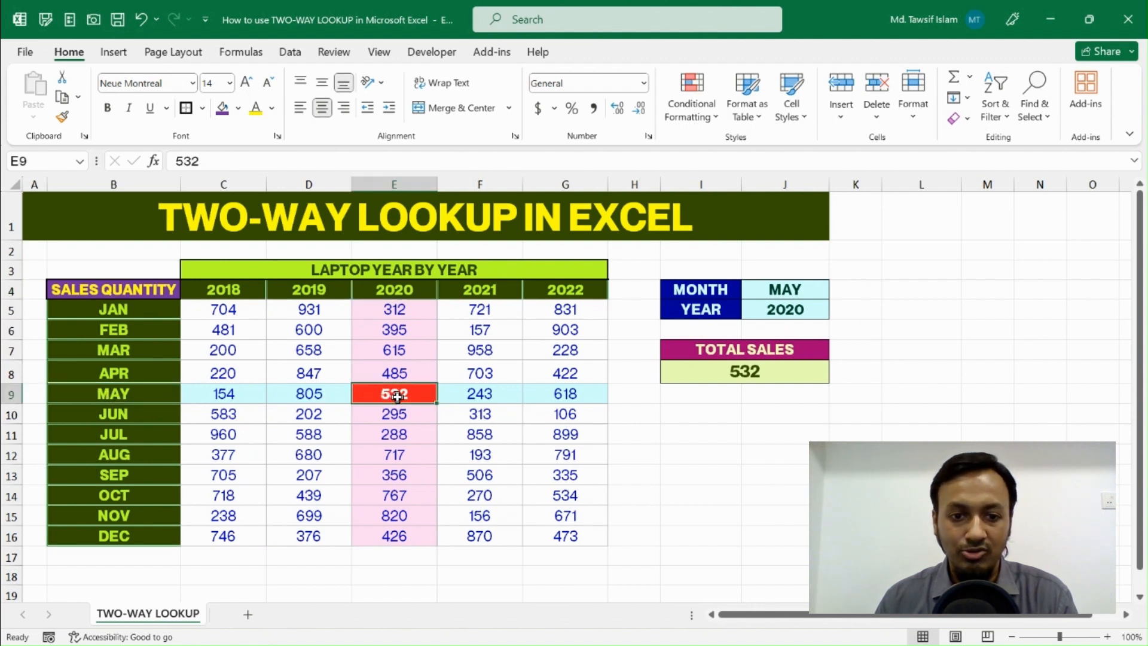
left_click(738, 374)
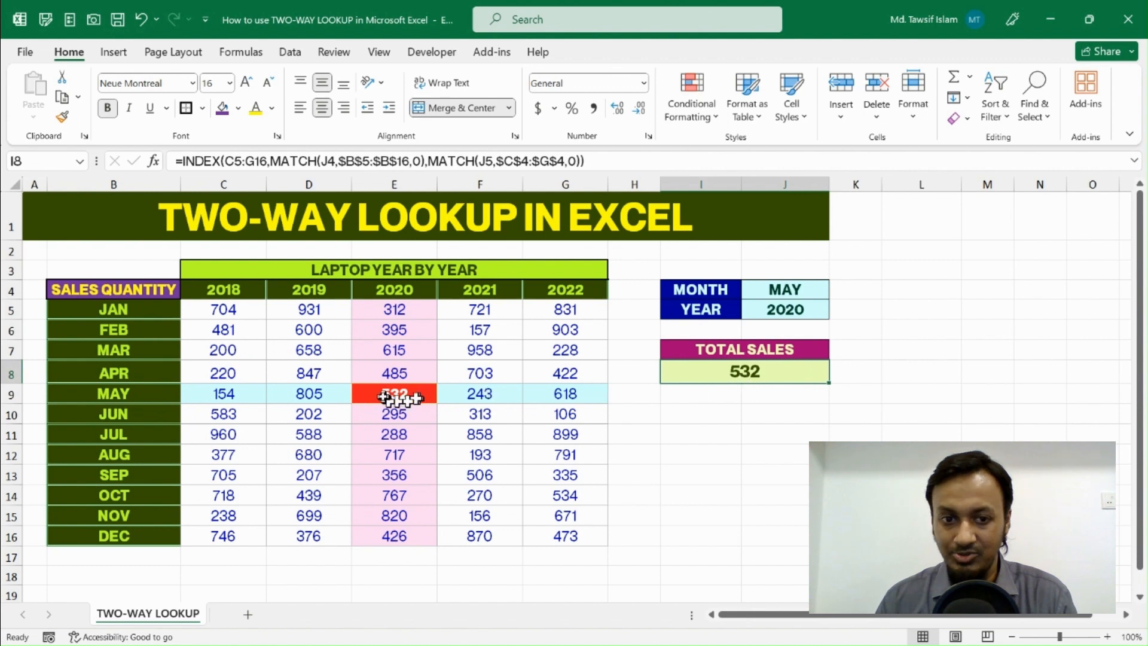